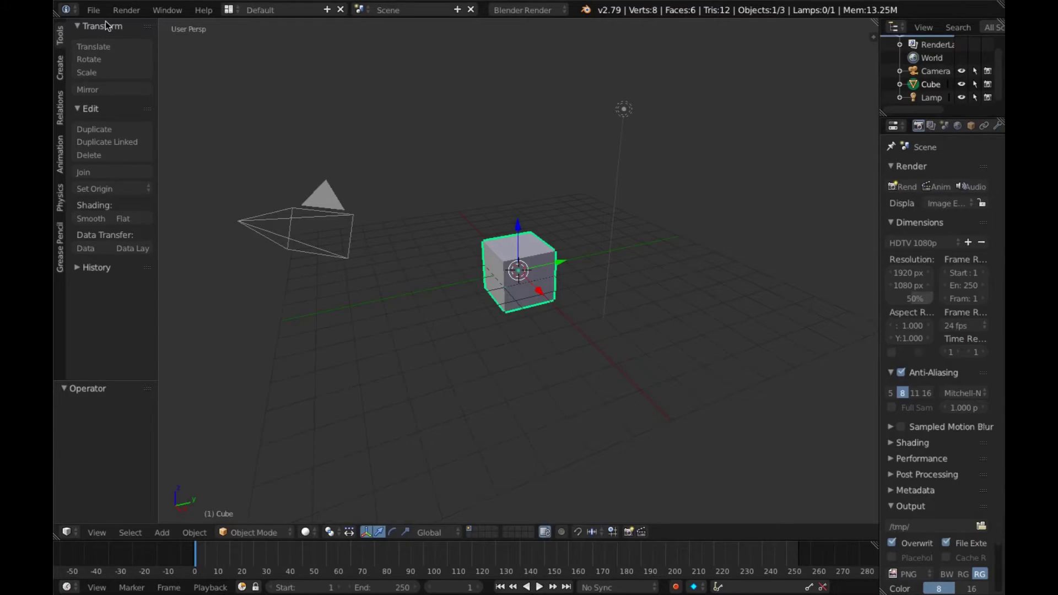
# Step: Switch to the Compositing layout and enable Use Nodes and Backdrop
pyautogui.click(230, 9)
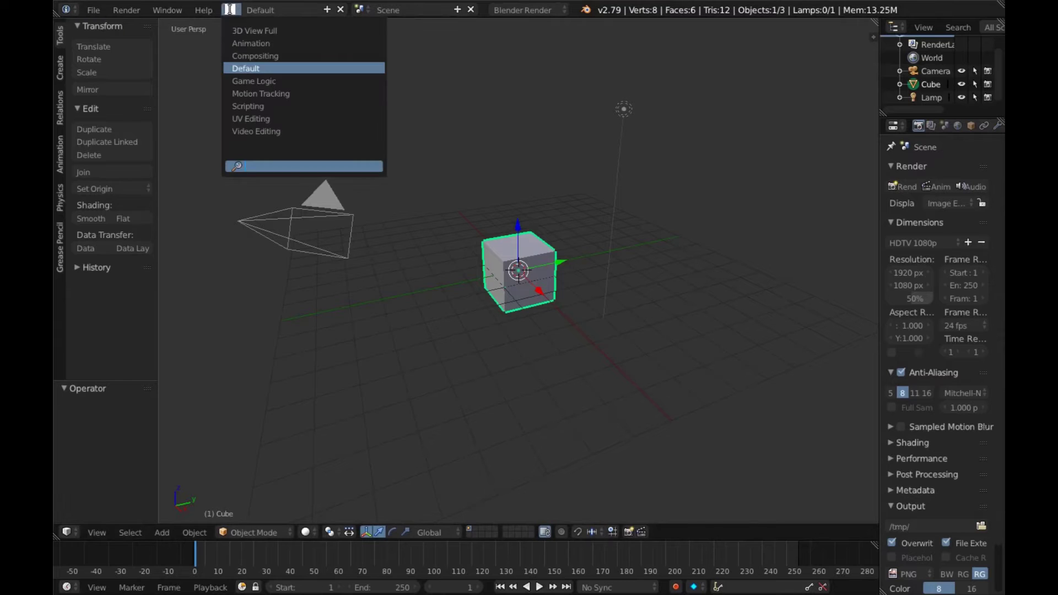
pyautogui.click(244, 54)
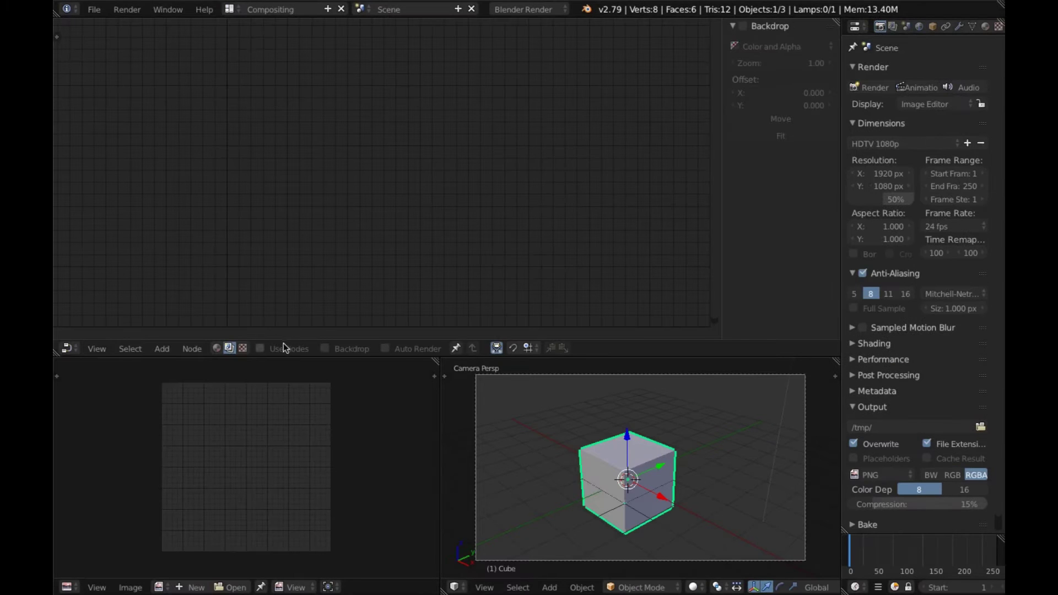
pyautogui.click(261, 349)
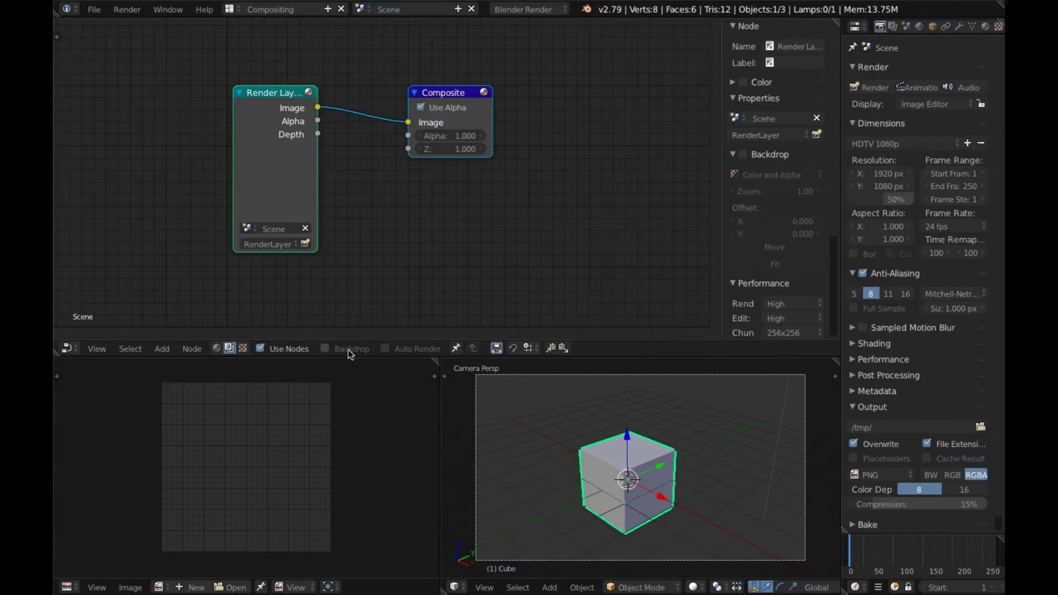
pyautogui.click(326, 348)
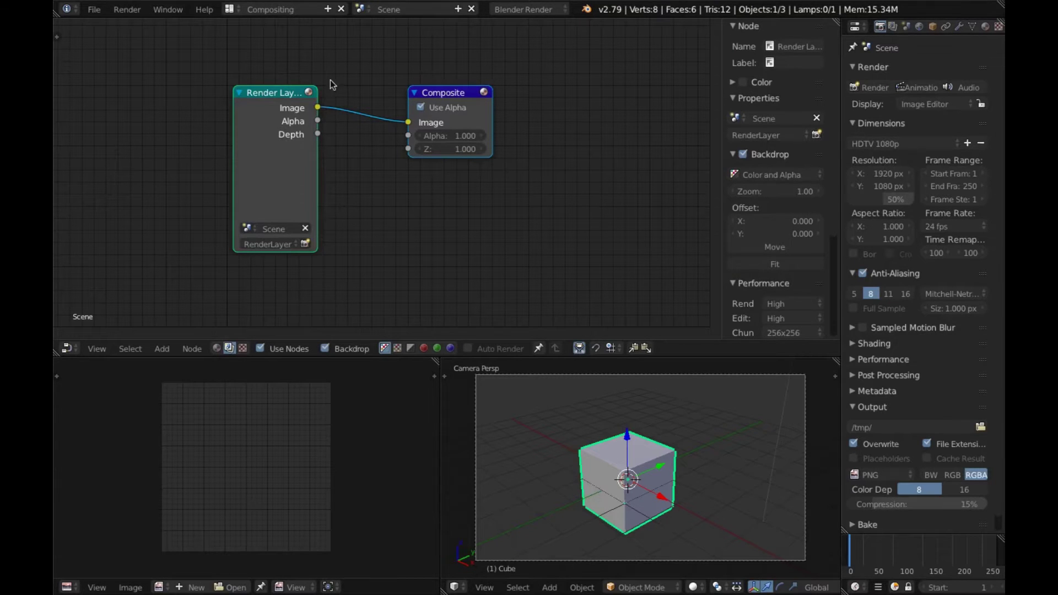
# Step: Delete the Render Layers node and place a Viewer node below Composite
pyautogui.click(280, 123)
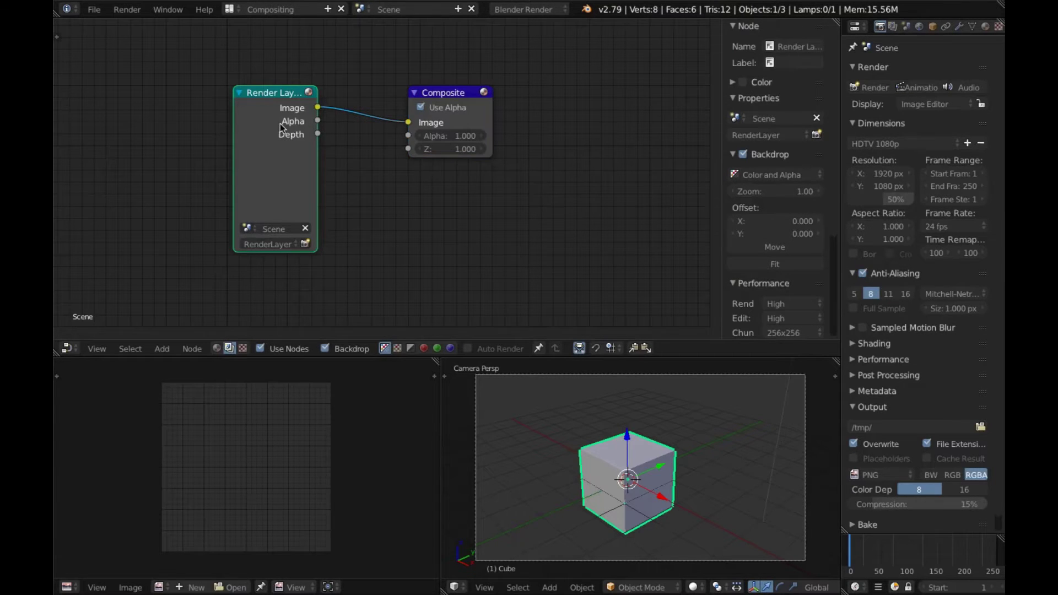
pyautogui.press('x')
pyautogui.hotkey('shift', 'a')
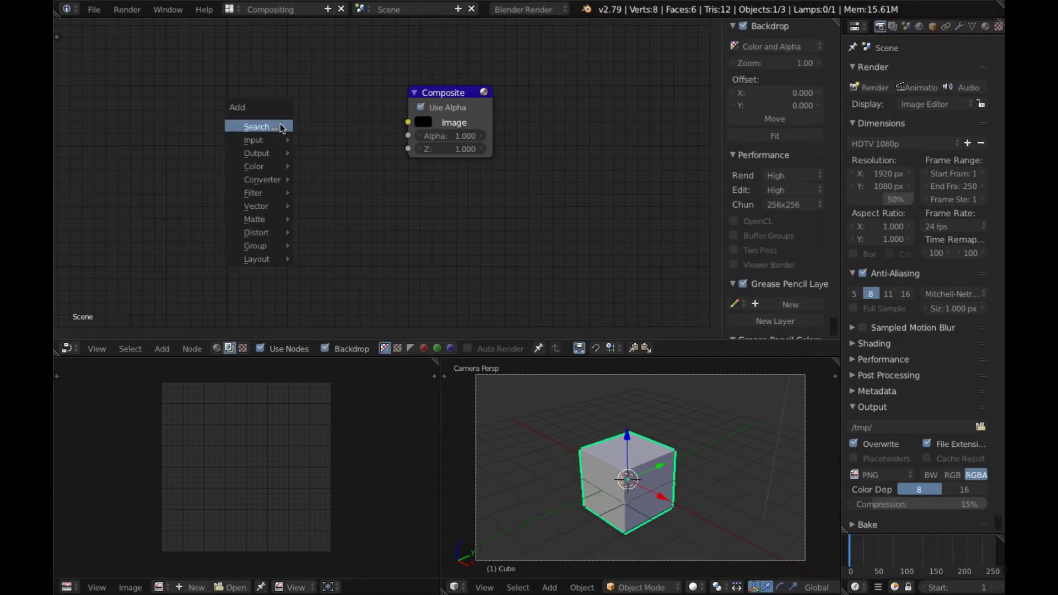
pyautogui.moveTo(257, 153)
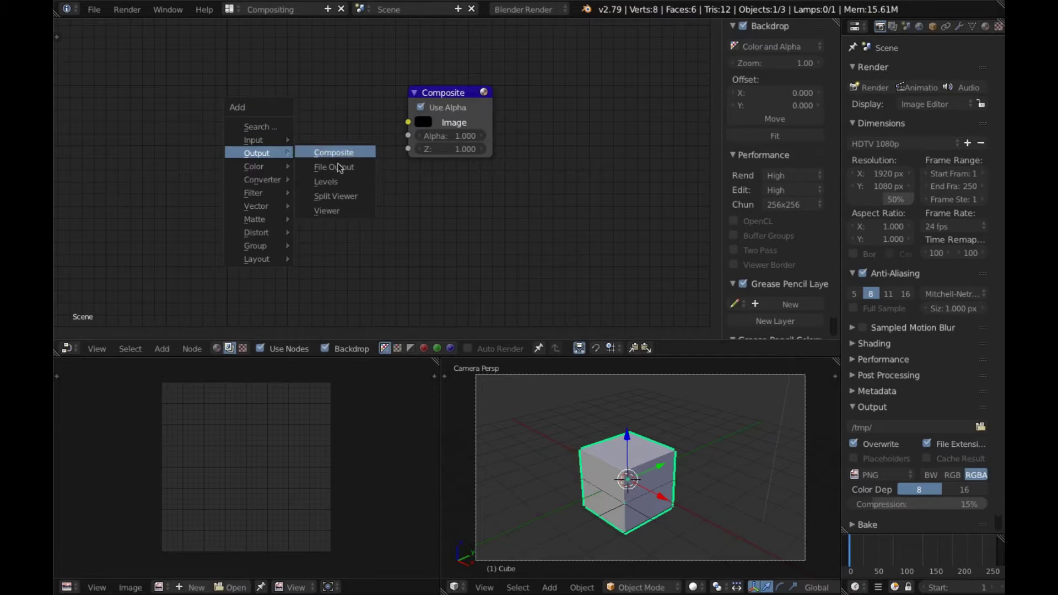
pyautogui.click(334, 205)
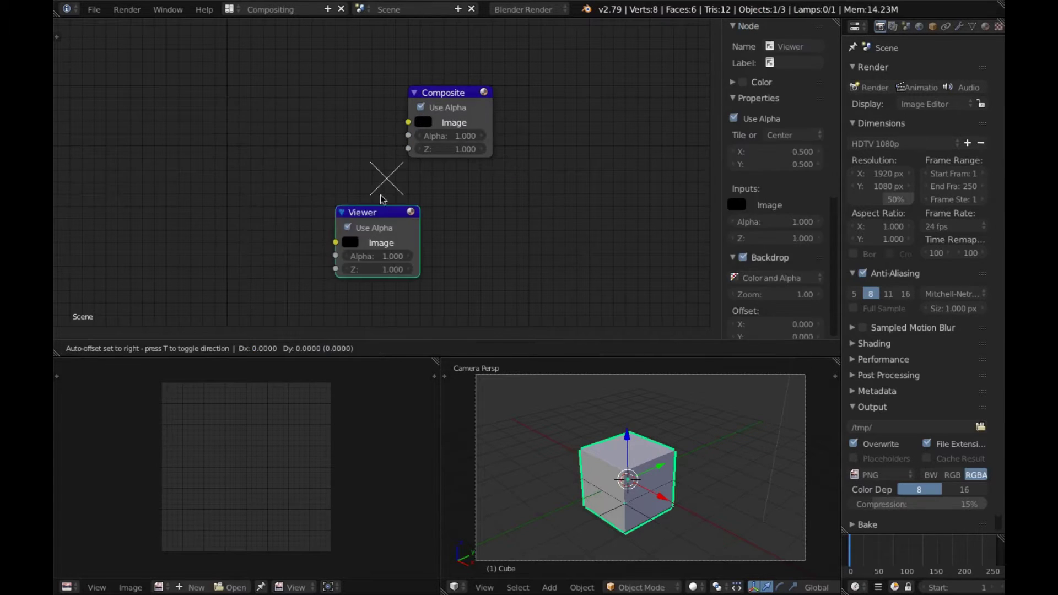
pyautogui.click(409, 175)
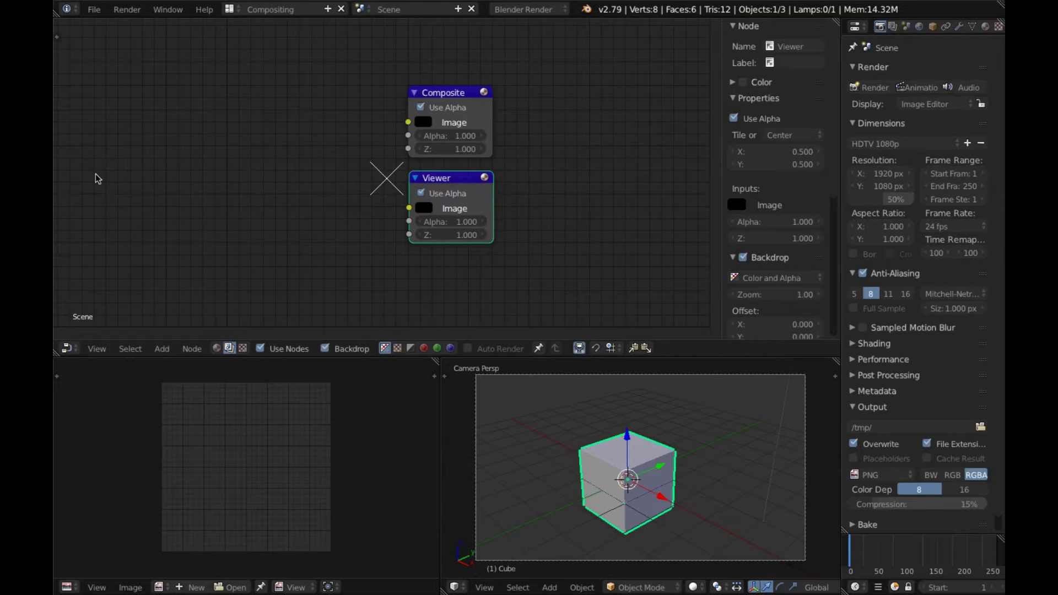
pyautogui.keyDown('ctrl'); pyautogui.hscroll(-8, 95, 178); pyautogui.keyUp('ctrl')
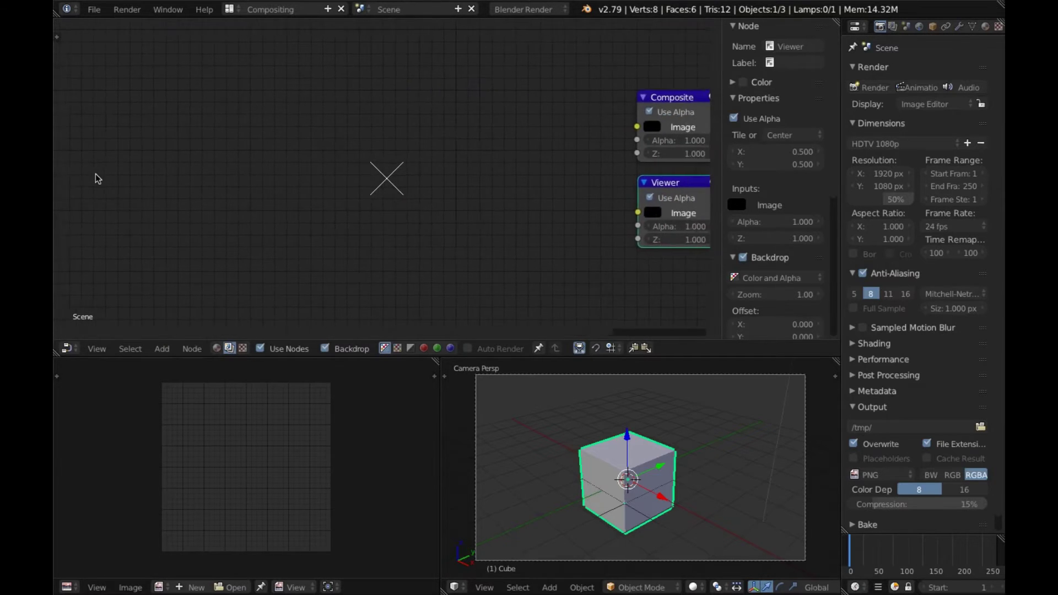
# Step: Add a Movie Clip node and link its Image output to Composite and Viewer
pyautogui.hotkey('shift', 'a')
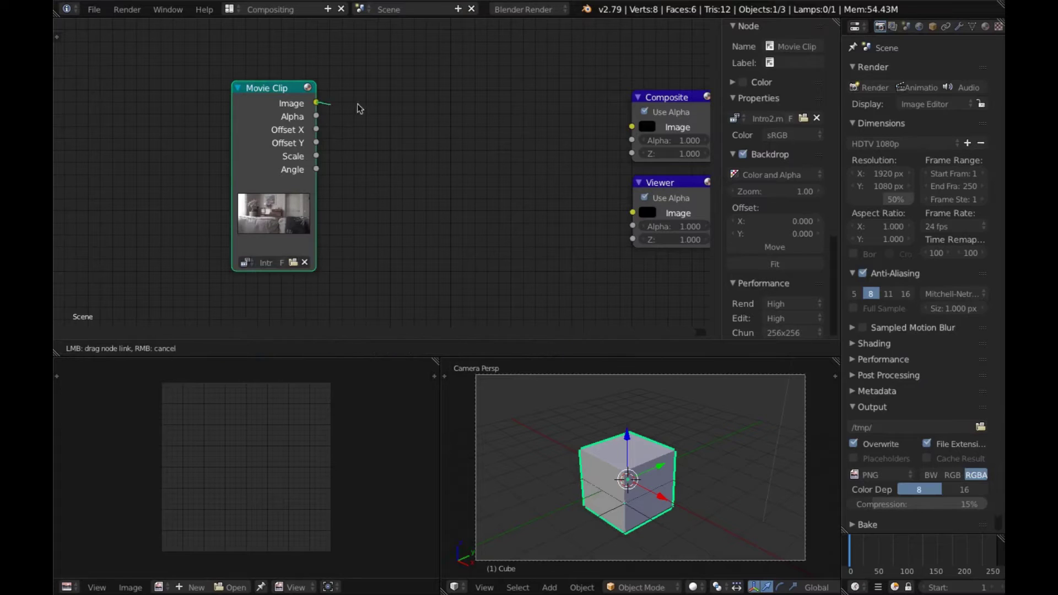
pyautogui.moveTo(316, 103); pyautogui.dragTo(562, 122)
pyautogui.moveTo(634, 123); pyautogui.dragTo(633, 126)
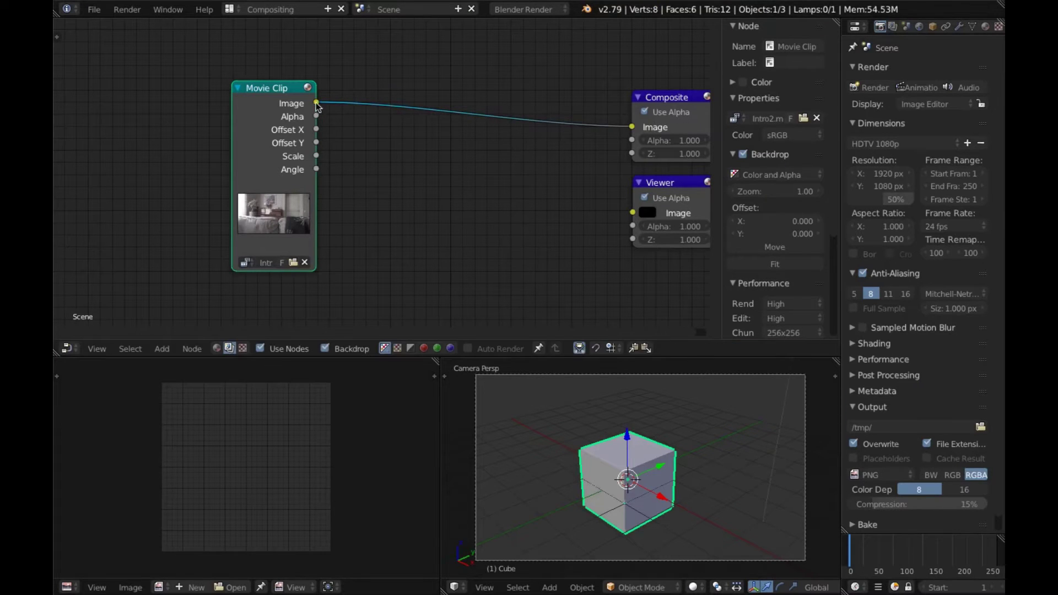
pyautogui.moveTo(316, 102); pyautogui.dragTo(634, 213)
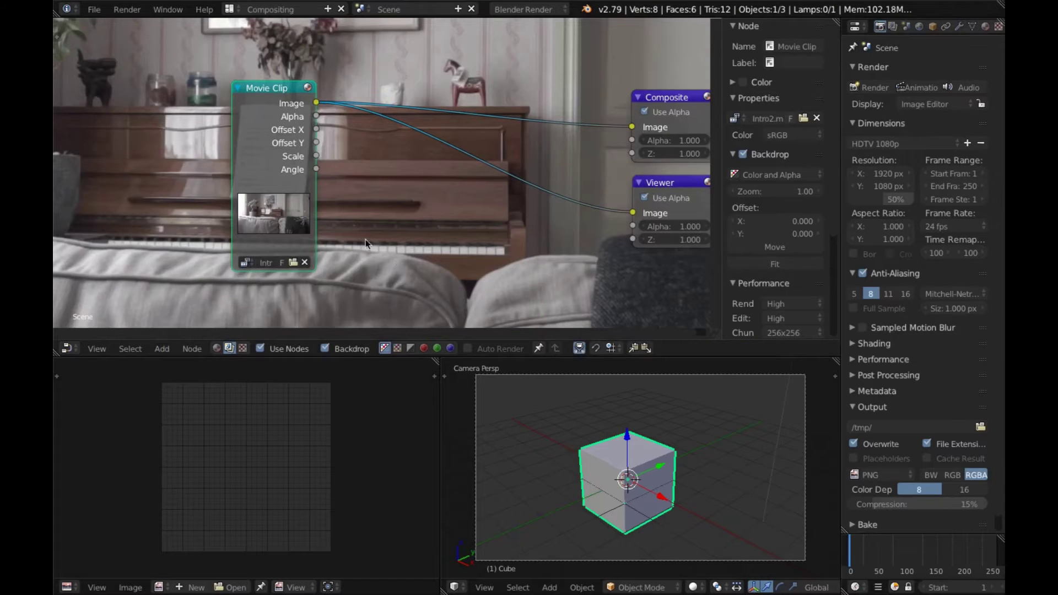
# Step: Fit the backdrop footage and merge the lower areas into the node editor
pyautogui.click(767, 263)
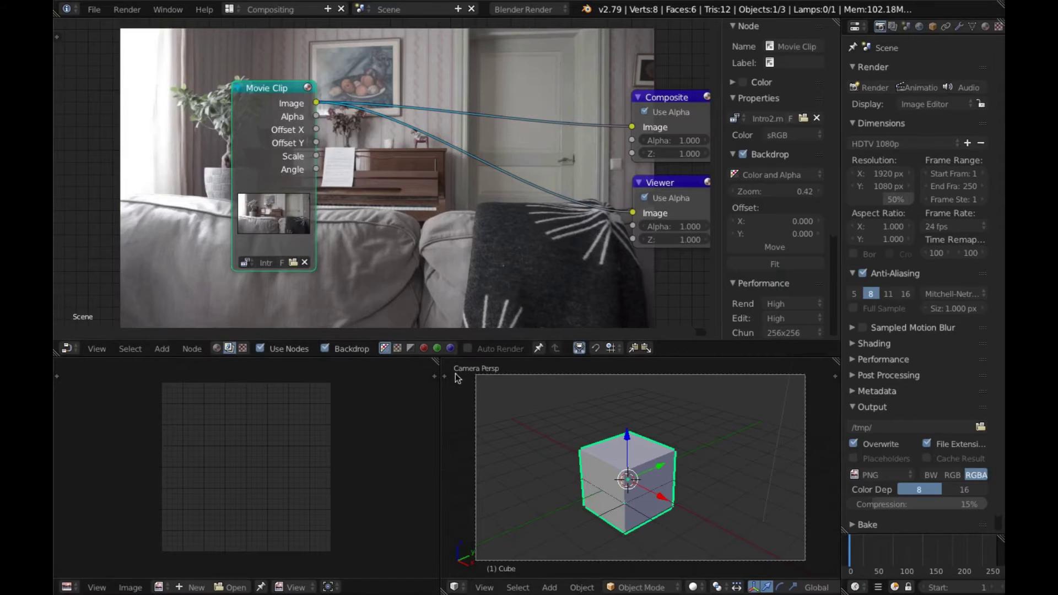
pyautogui.moveTo(437, 361); pyautogui.dragTo(521, 378)
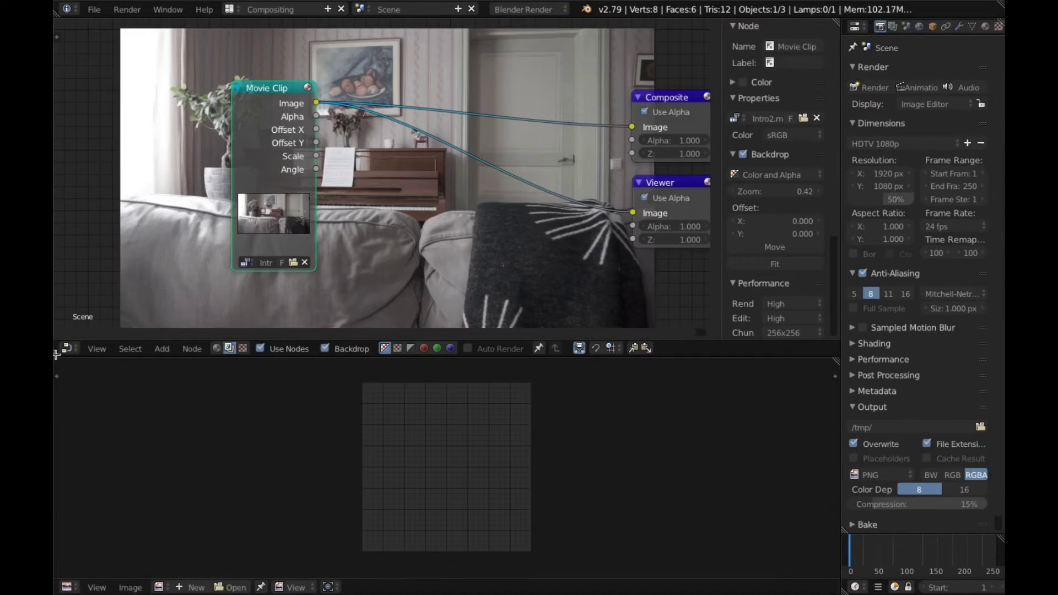
pyautogui.moveTo(61, 488); pyautogui.dragTo(331, 321)
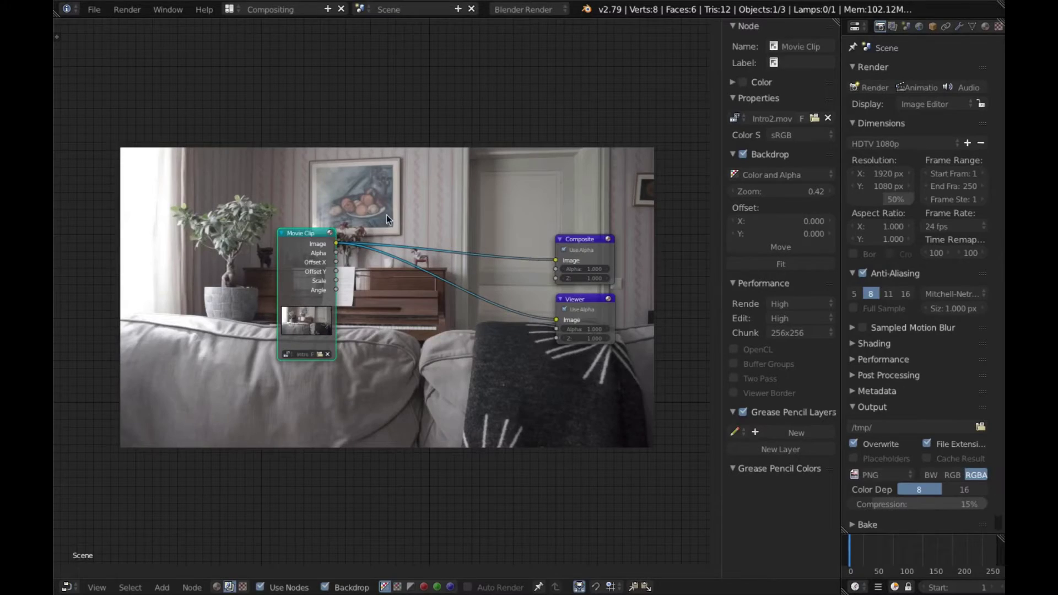
# Step: Add a Separate RGBA node and a Combine RGBA node above Composite
pyautogui.hotkey('shift', 'a')
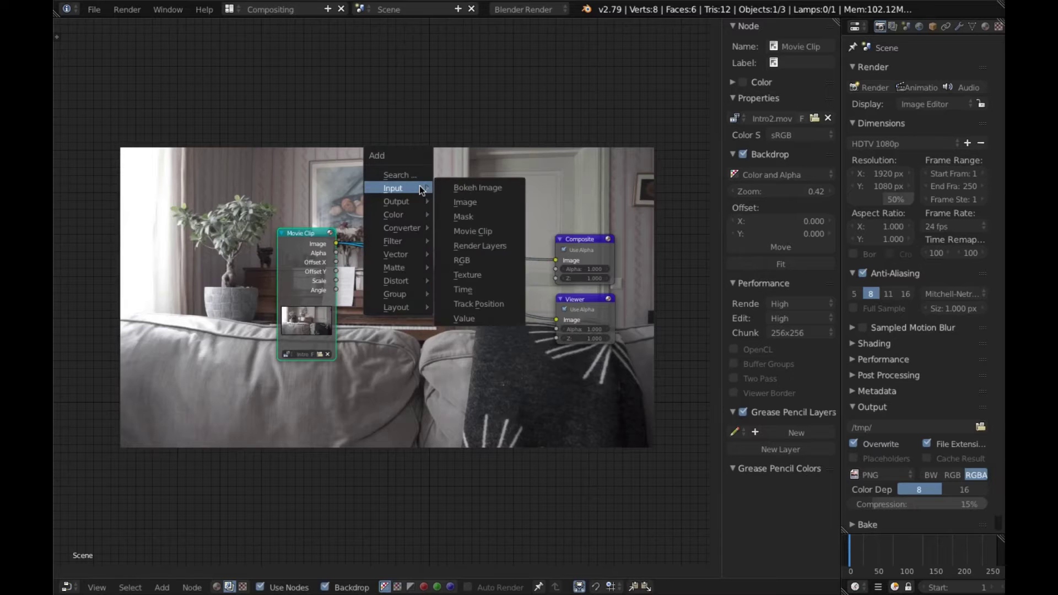
pyautogui.moveTo(402, 228)
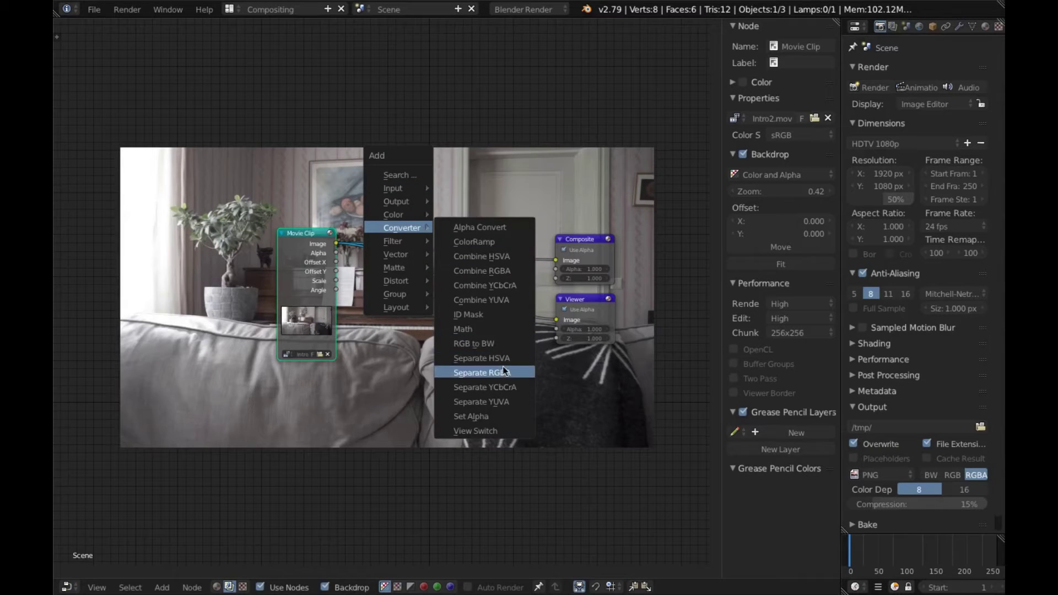
pyautogui.click(502, 367)
pyautogui.click(386, 148)
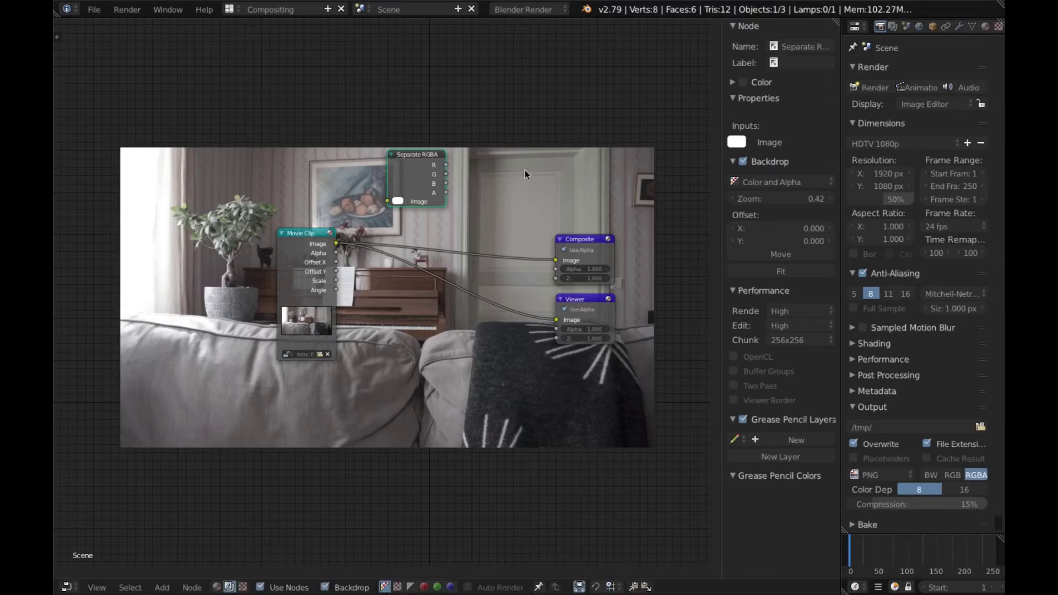
pyautogui.hotkey('shift', 'a')
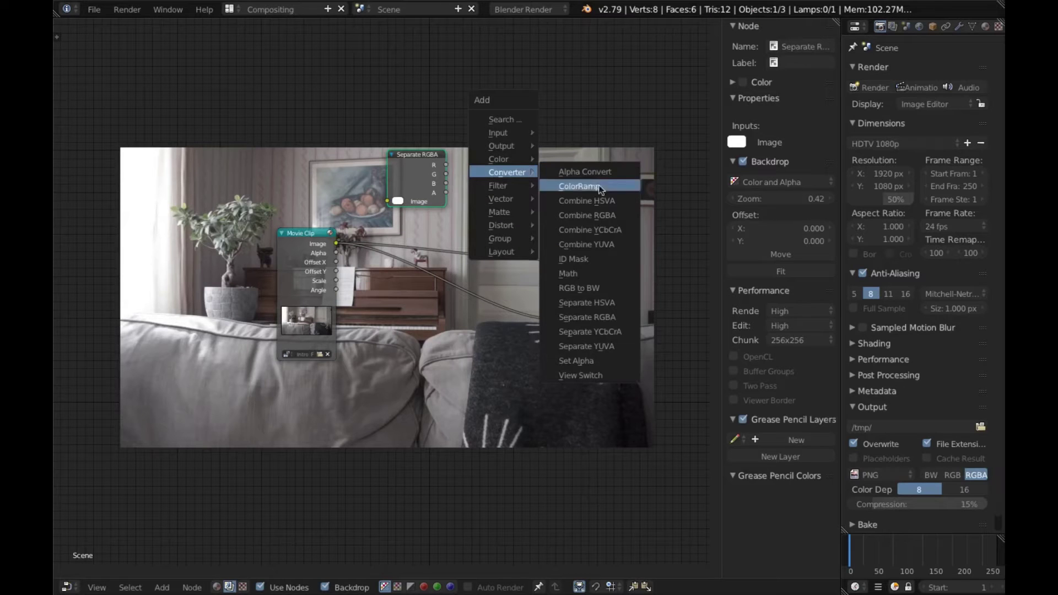
pyautogui.click(608, 217)
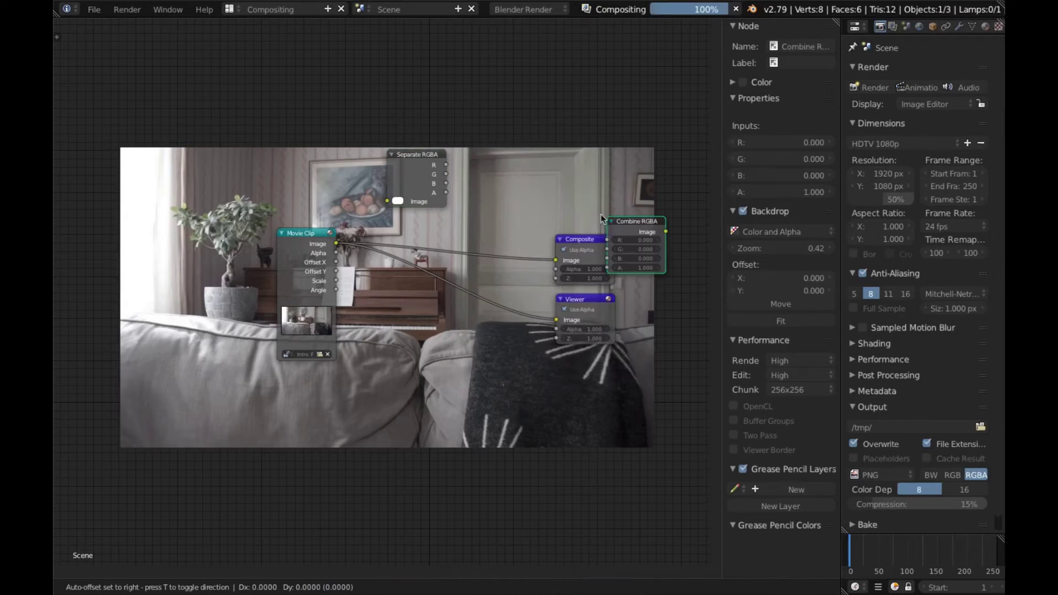
pyautogui.click(502, 149)
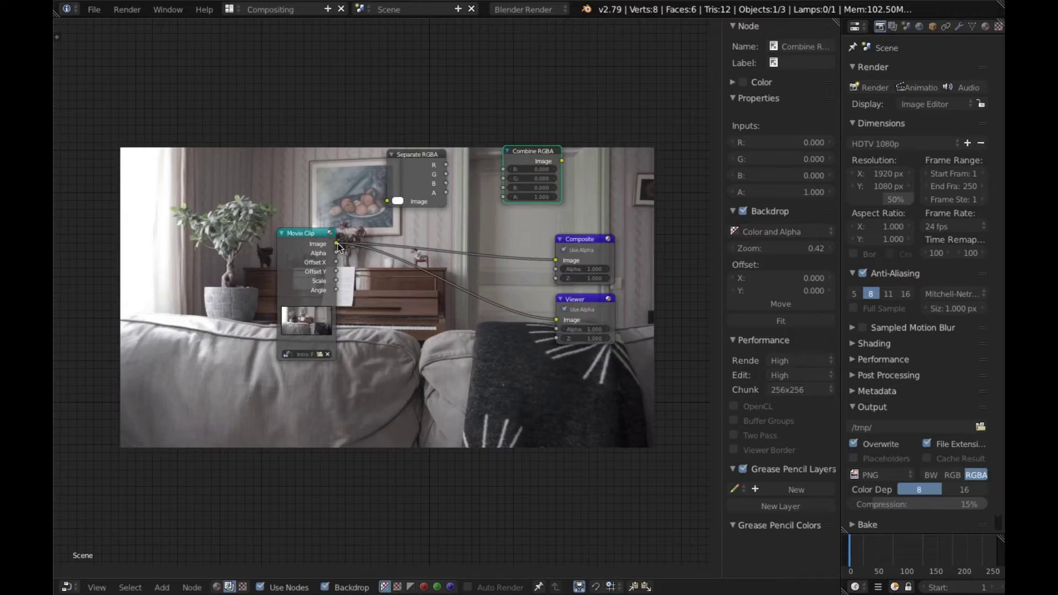
# Step: Link the Movie Clip into Separate RGBA, and Combine RGBA into Composite and Viewer
pyautogui.moveTo(337, 246)
pyautogui.mouseDown()
pyautogui.moveTo(394, 197)
pyautogui.moveTo(387, 200)
pyautogui.mouseUp()
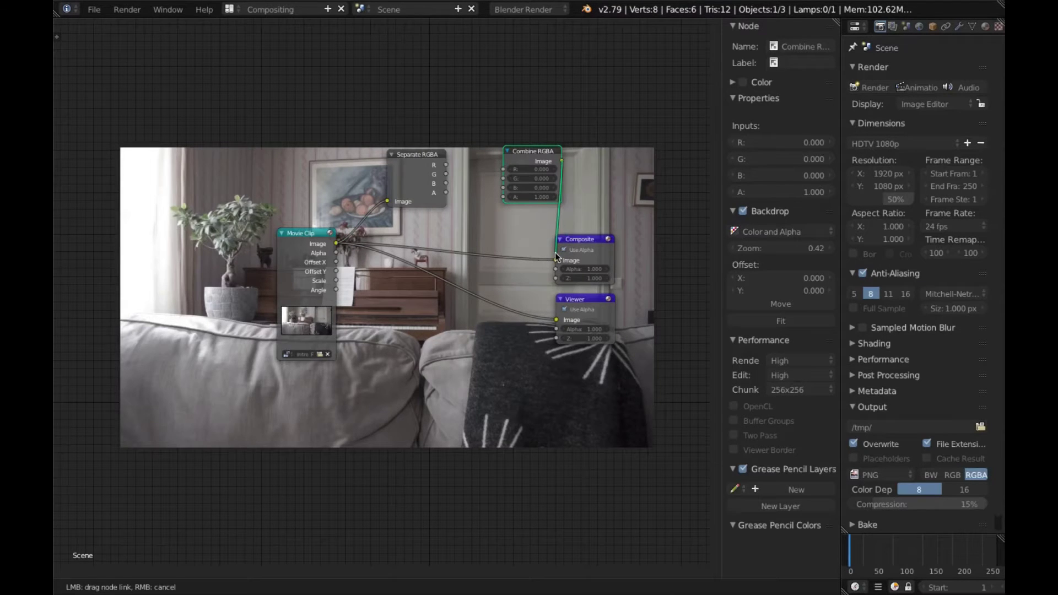
pyautogui.moveTo(562, 160); pyautogui.dragTo(556, 260)
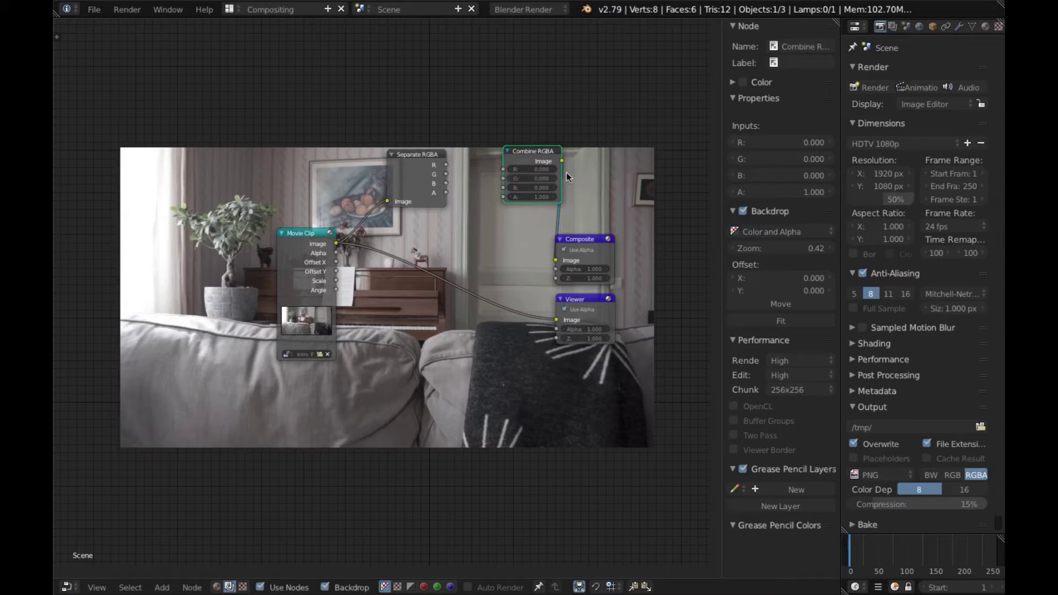
pyautogui.moveTo(563, 165); pyautogui.dragTo(558, 321)
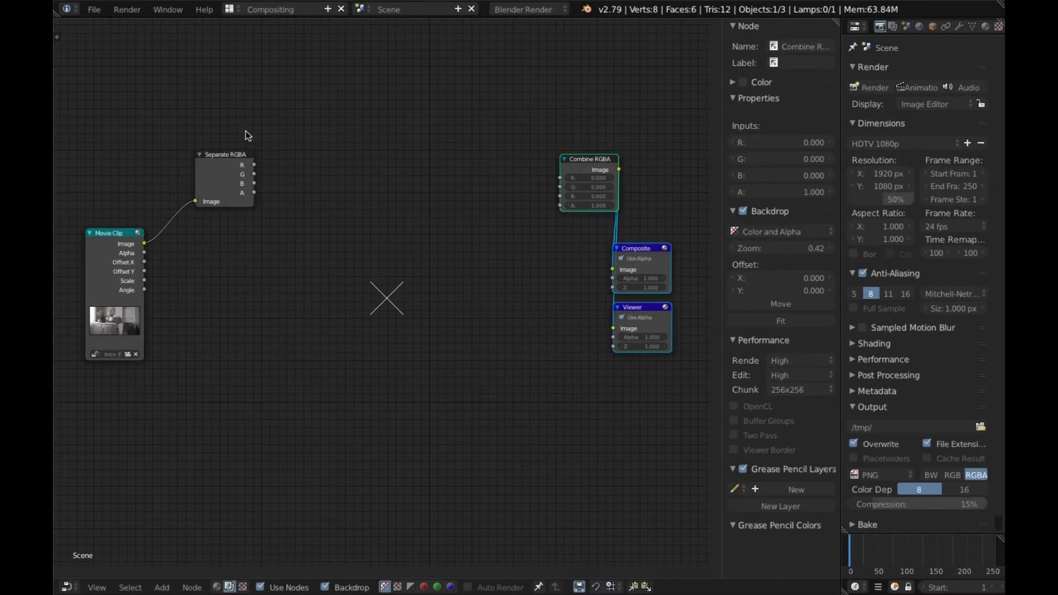
# Step: Group the Separate RGBA and Combine RGBA nodes into a node group
pyautogui.click(214, 175)
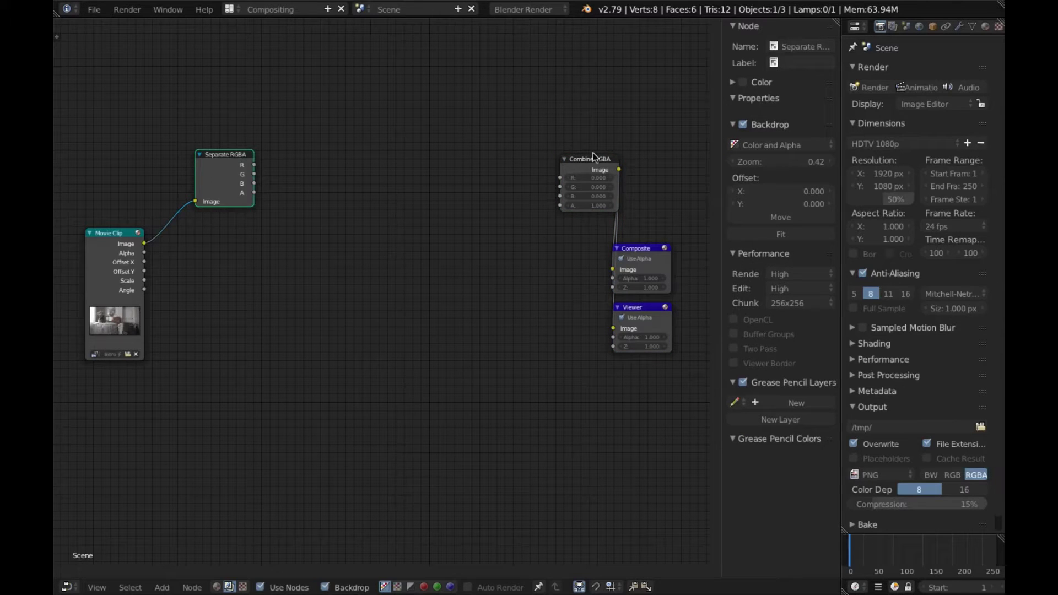
pyautogui.click(580, 165)
pyautogui.hotkey('shift', 'a')
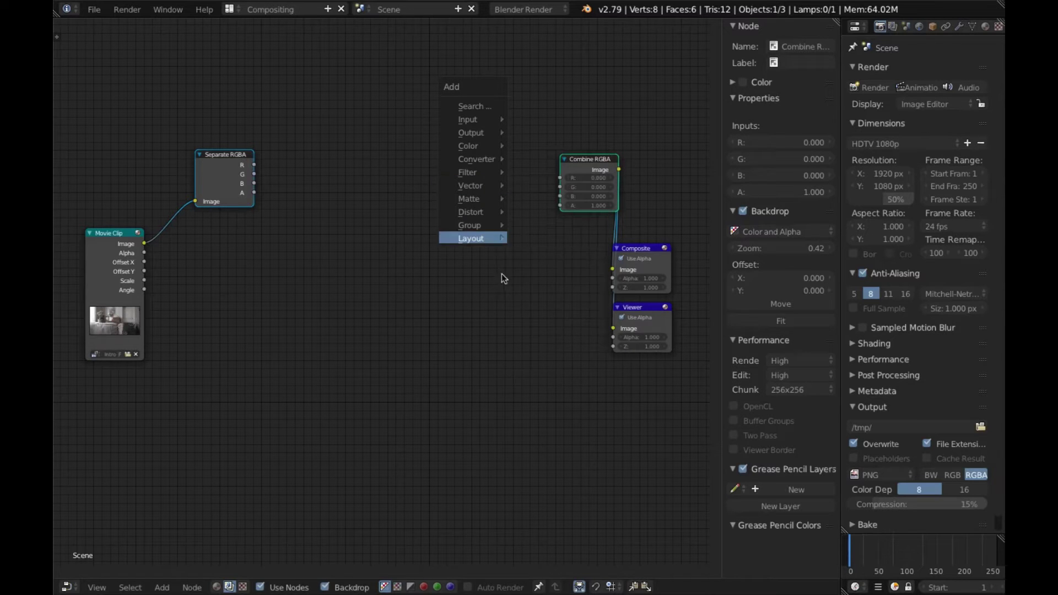
pyautogui.moveTo(470, 225)
pyautogui.click(546, 225)
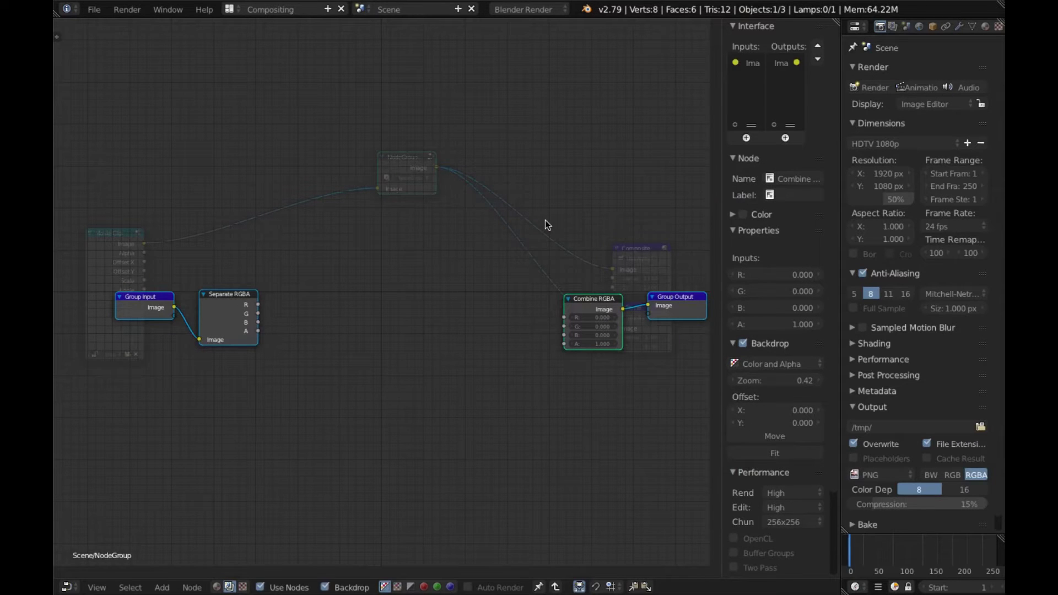
# Step: Add a Translate node inside the node group
pyautogui.click(255, 365)
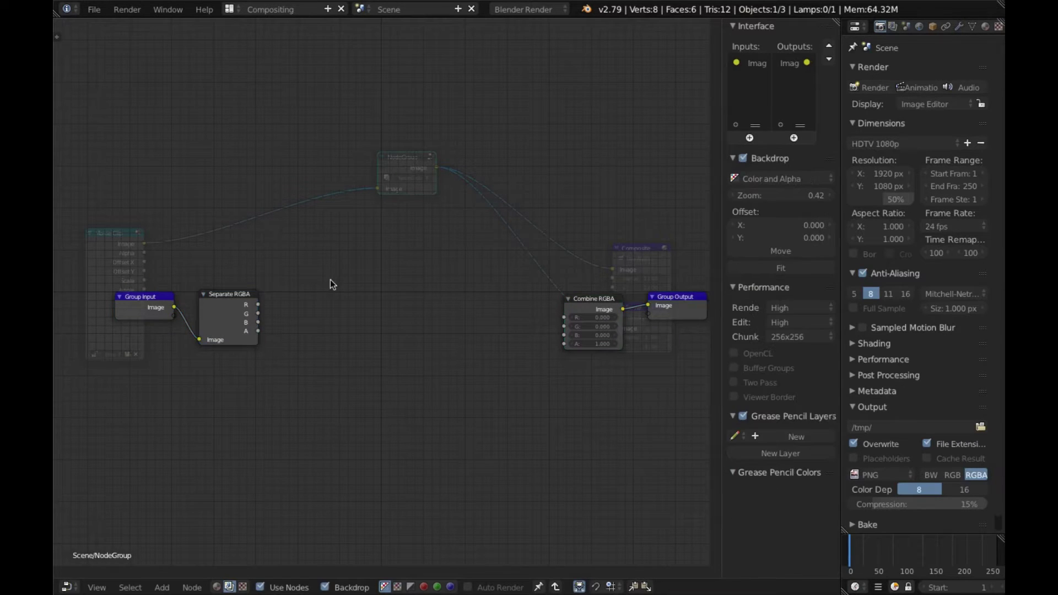
pyautogui.hotkey('shift', 'a')
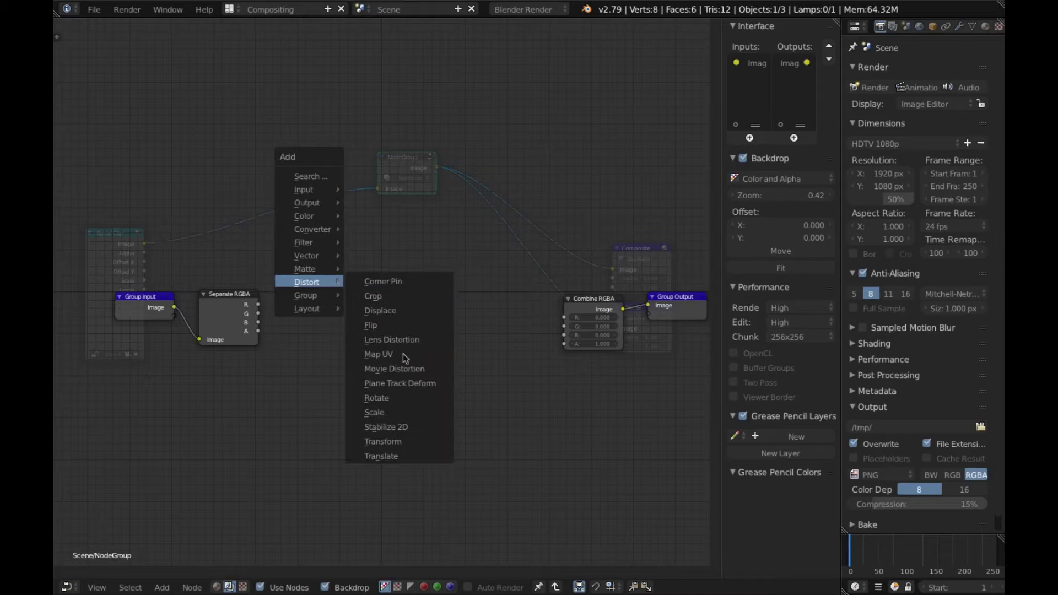
pyautogui.click(404, 455)
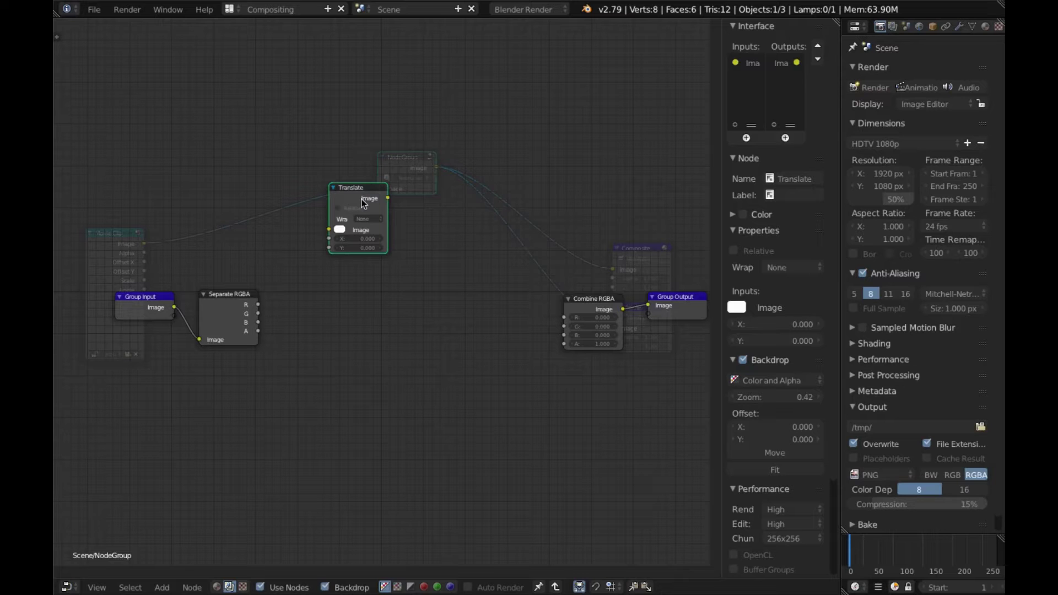
# Step: Duplicate the Translate node and connect the R, G and B channels to the three Translates
pyautogui.hotkey('shift', 'd')
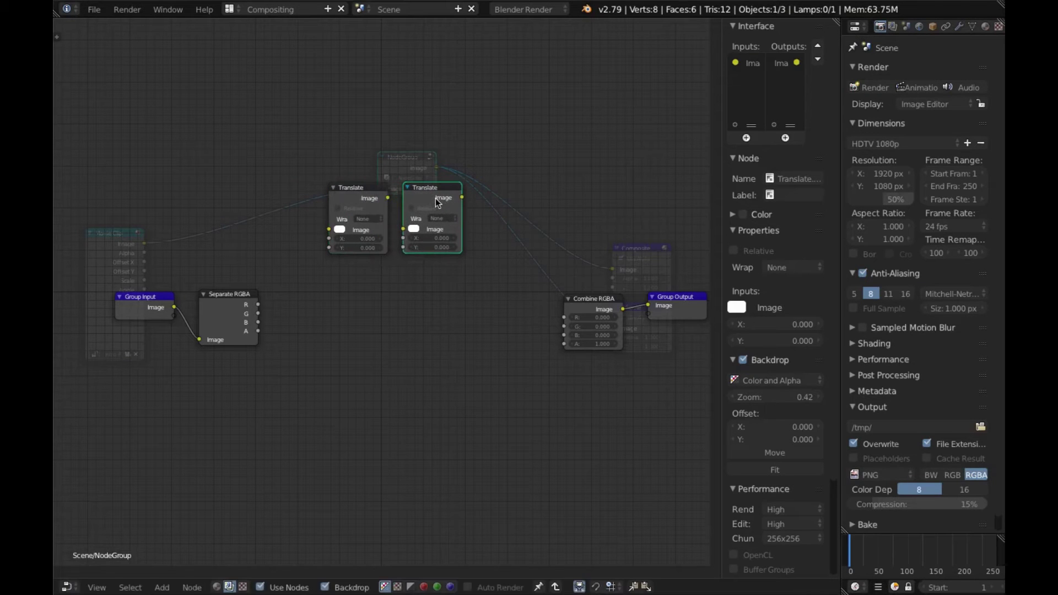
pyautogui.click(517, 206)
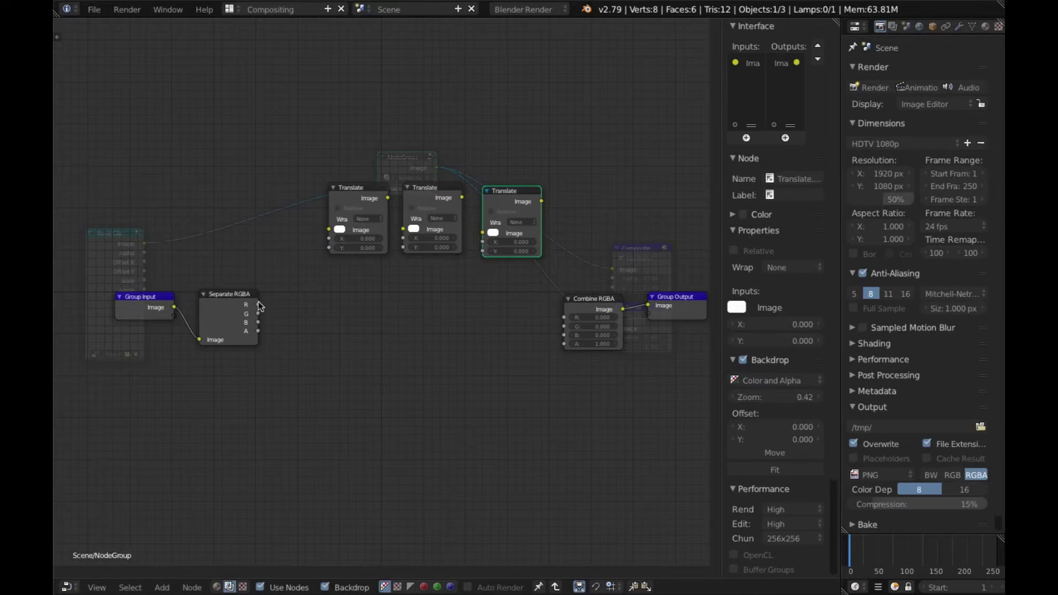
pyautogui.moveTo(259, 308); pyautogui.dragTo(330, 230)
pyautogui.moveTo(258, 314); pyautogui.dragTo(404, 231)
pyautogui.moveTo(258, 323); pyautogui.dragTo(484, 233)
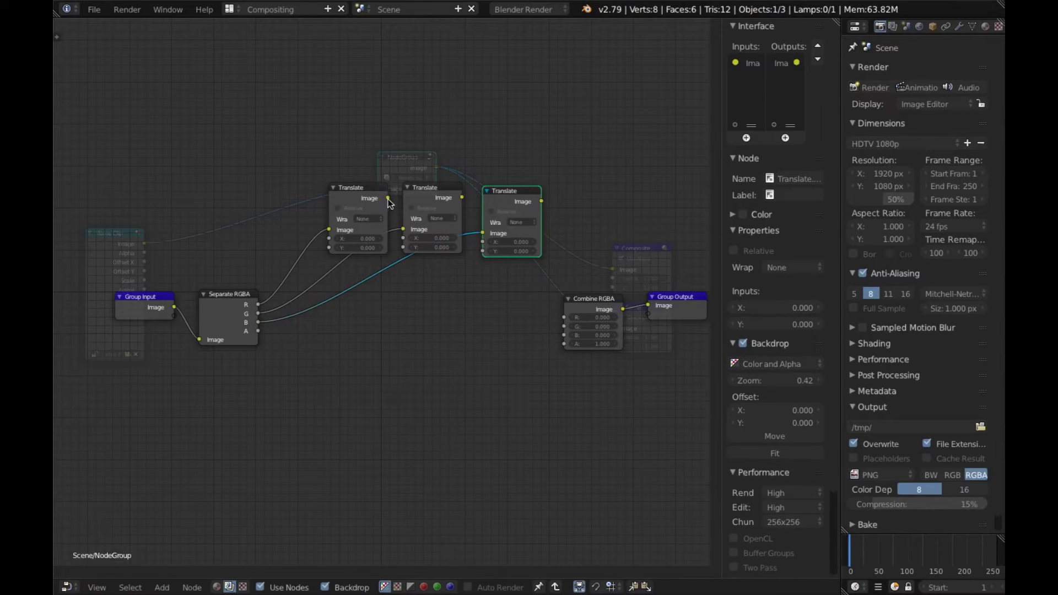
# Step: Feed the Translate outputs into Combine RGBA and set the first Translate's X to 20
pyautogui.moveTo(390, 203)
pyautogui.mouseDown()
pyautogui.moveTo(562, 329)
pyautogui.moveTo(567, 318)
pyautogui.mouseUp()
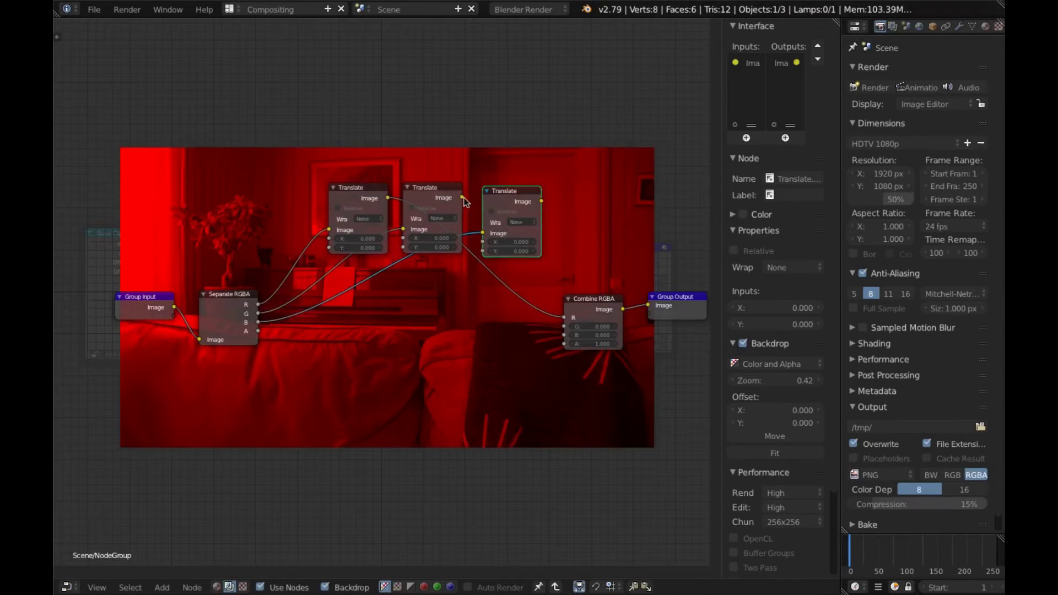
pyautogui.moveTo(463, 204); pyautogui.dragTo(565, 327)
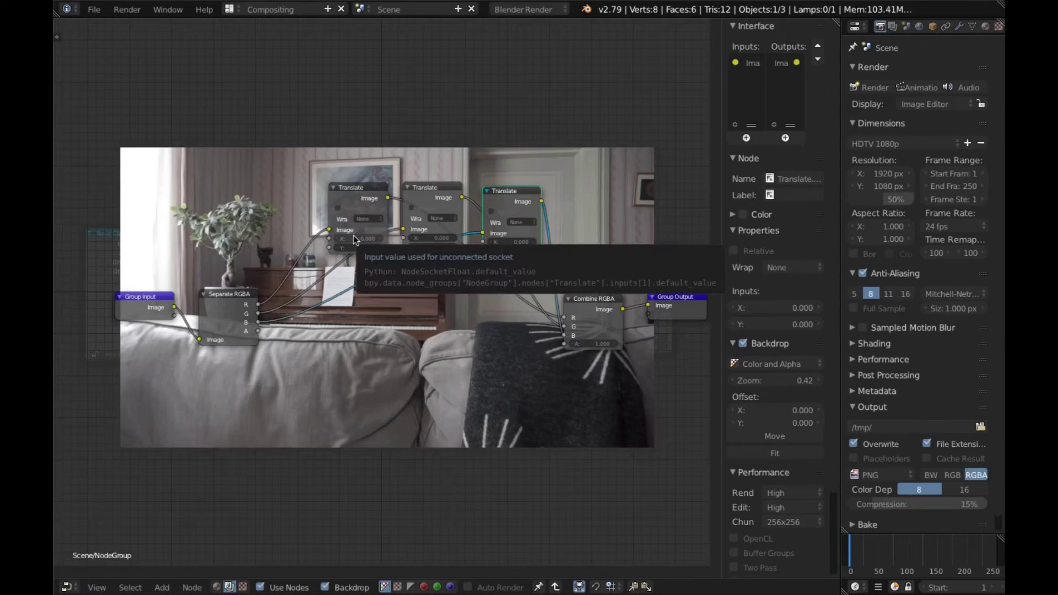
pyautogui.moveTo(354, 239); pyautogui.dragTo(407, 239)
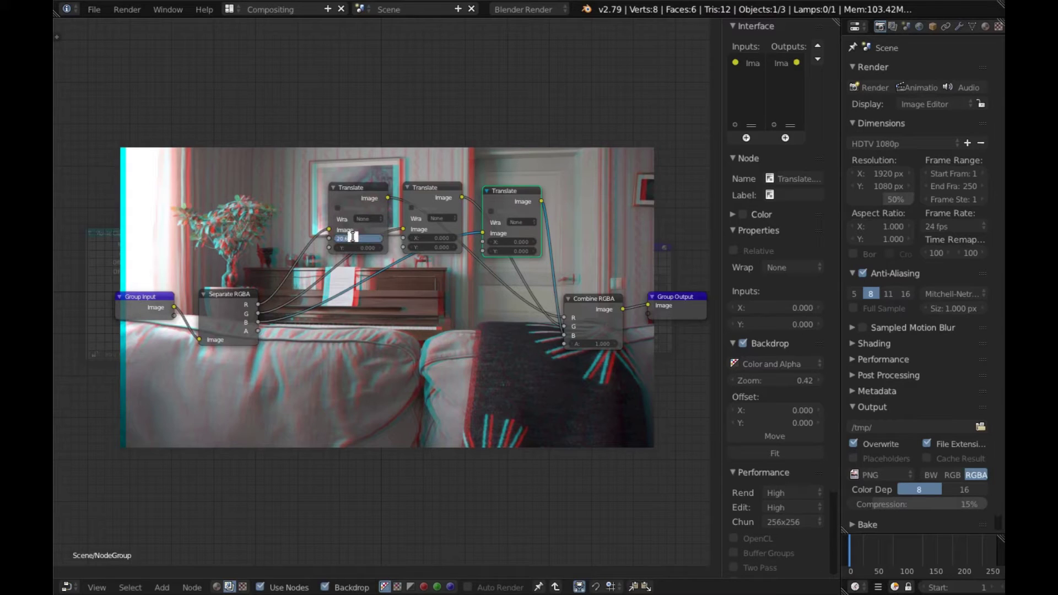
pyautogui.press('Return')
pyautogui.hotkey('shift', 'a')
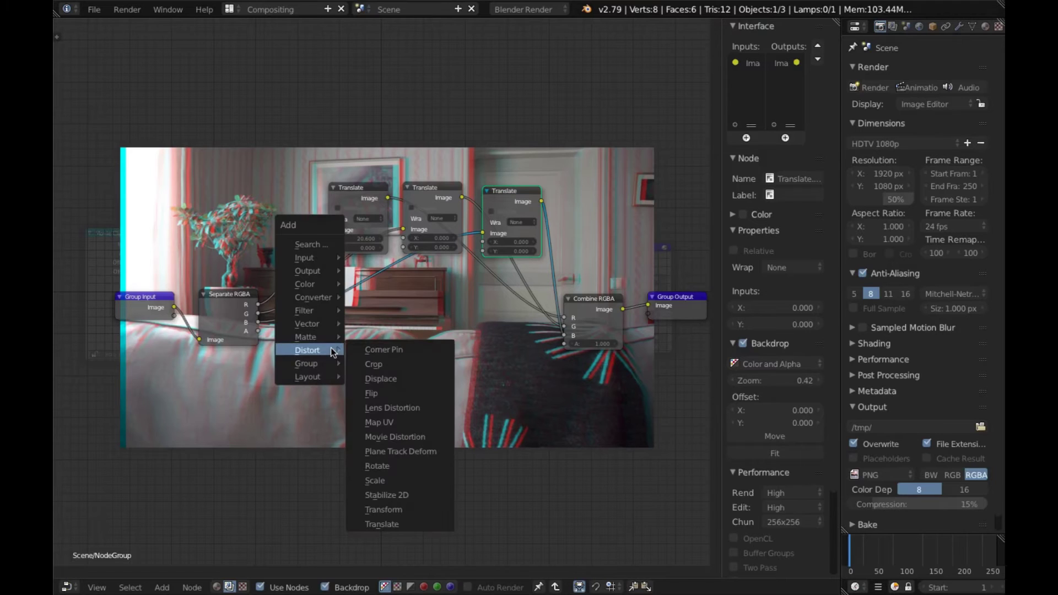
pyautogui.moveTo(314, 297)
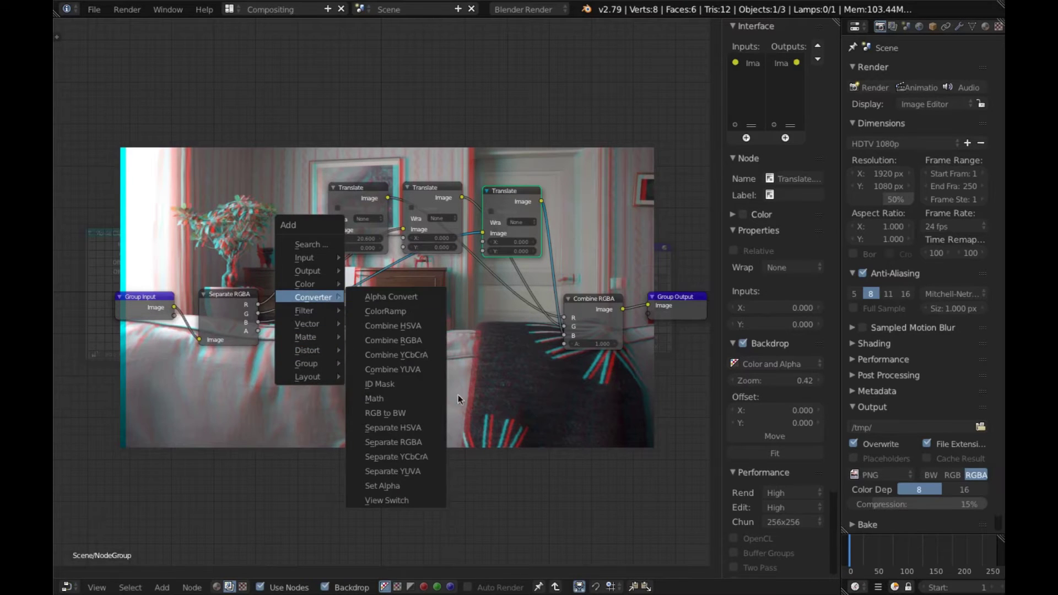
# Step: Add a Math node set to Multiply with first value 0, and duplicate it
pyautogui.click(377, 400)
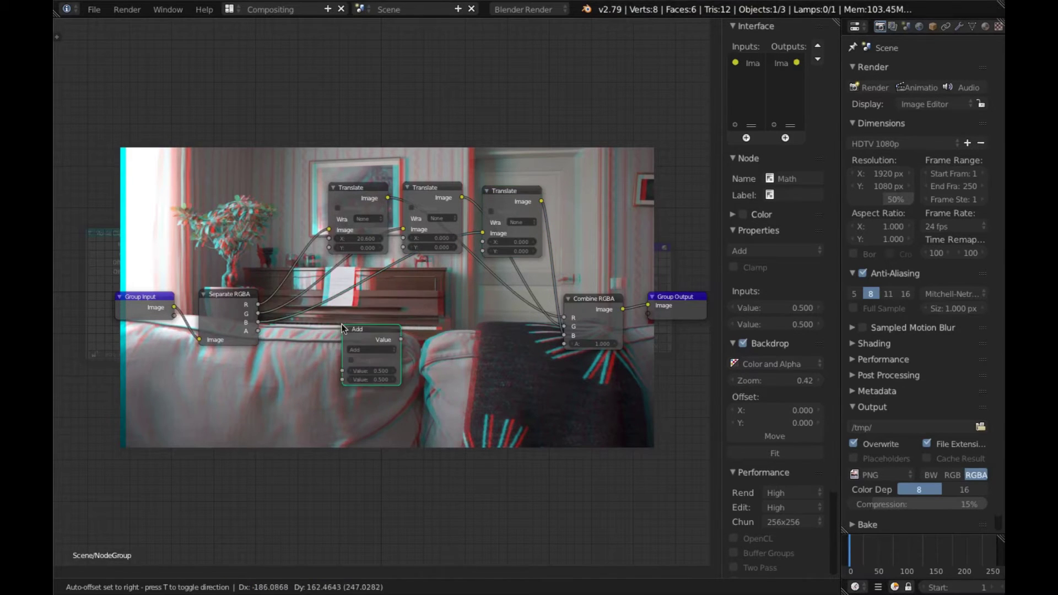
pyautogui.click(333, 320)
pyautogui.click(351, 345)
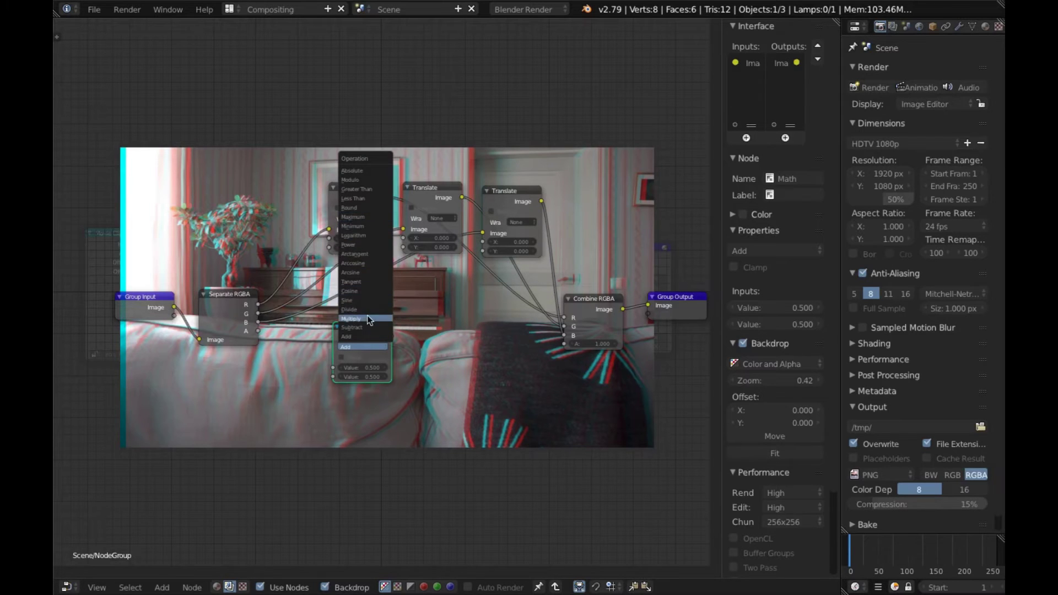
pyautogui.click(367, 317)
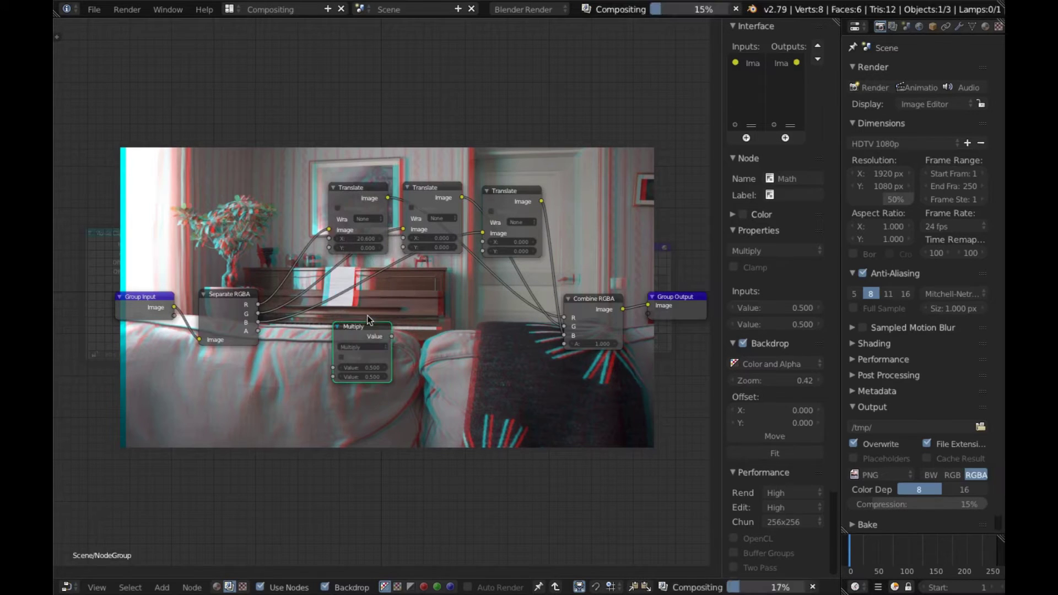
pyautogui.click(361, 367)
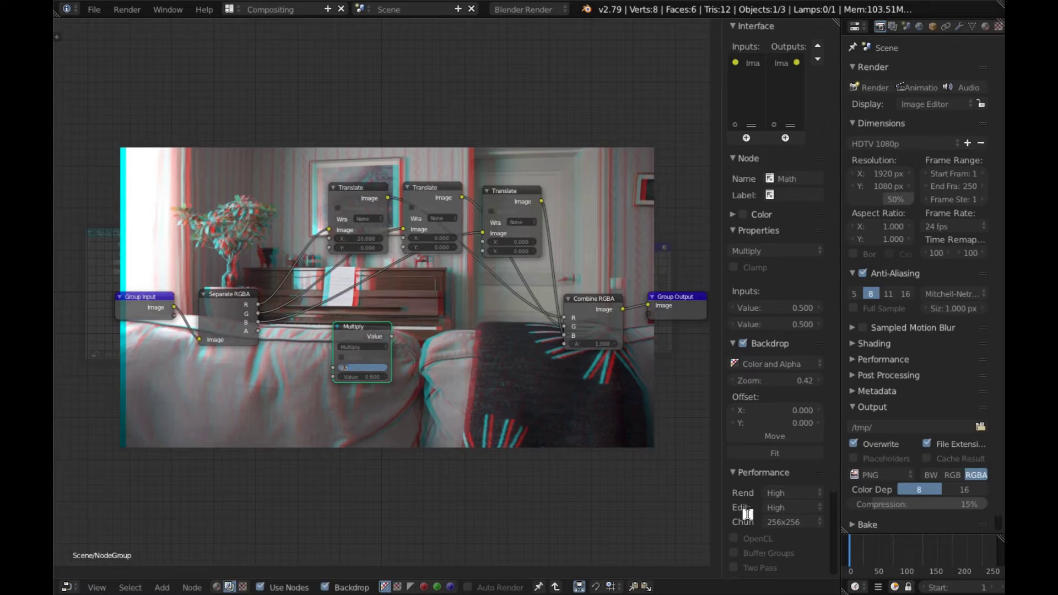
pyautogui.write('0')
pyautogui.press('Return')
pyautogui.hotkey('shift', 'd')
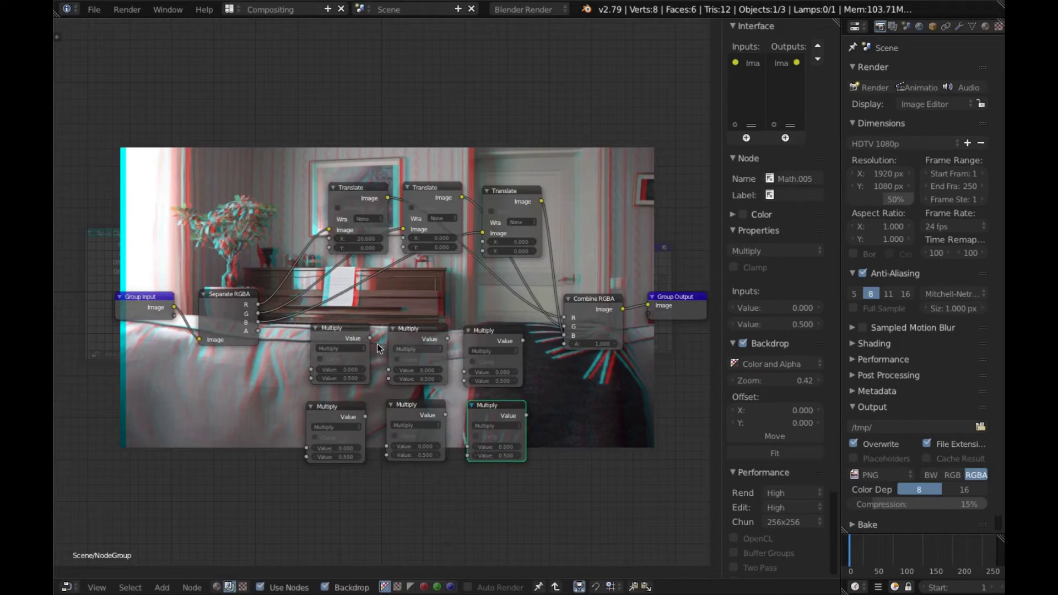
# Step: Wire the six Multiply outputs into the three Translate nodes' X and Y offsets
pyautogui.moveTo(370, 339); pyautogui.dragTo(373, 299)
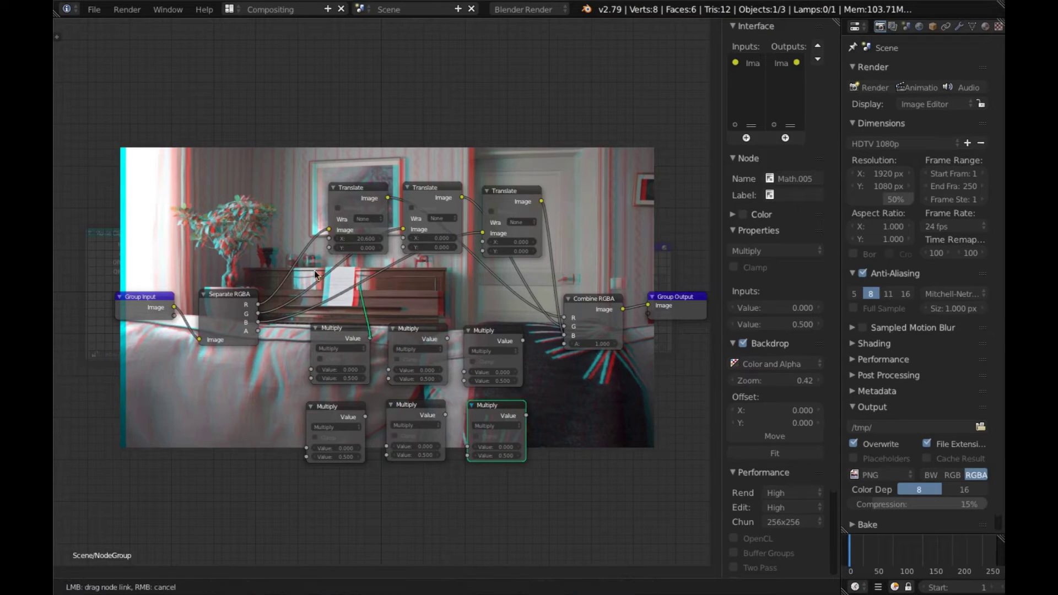
pyautogui.moveTo(314, 273)
pyautogui.mouseDown()
pyautogui.moveTo(319, 240)
pyautogui.moveTo(329, 240)
pyautogui.mouseUp()
pyautogui.moveTo(365, 417); pyautogui.dragTo(330, 248)
pyautogui.moveTo(447, 340); pyautogui.dragTo(403, 240)
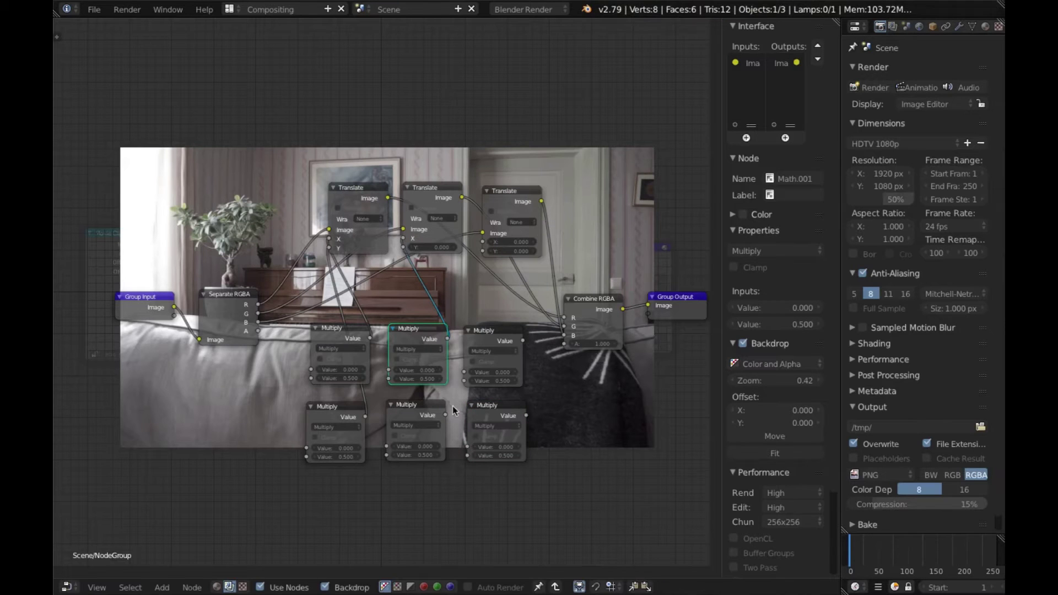
pyautogui.moveTo(446, 415); pyautogui.dragTo(400, 247)
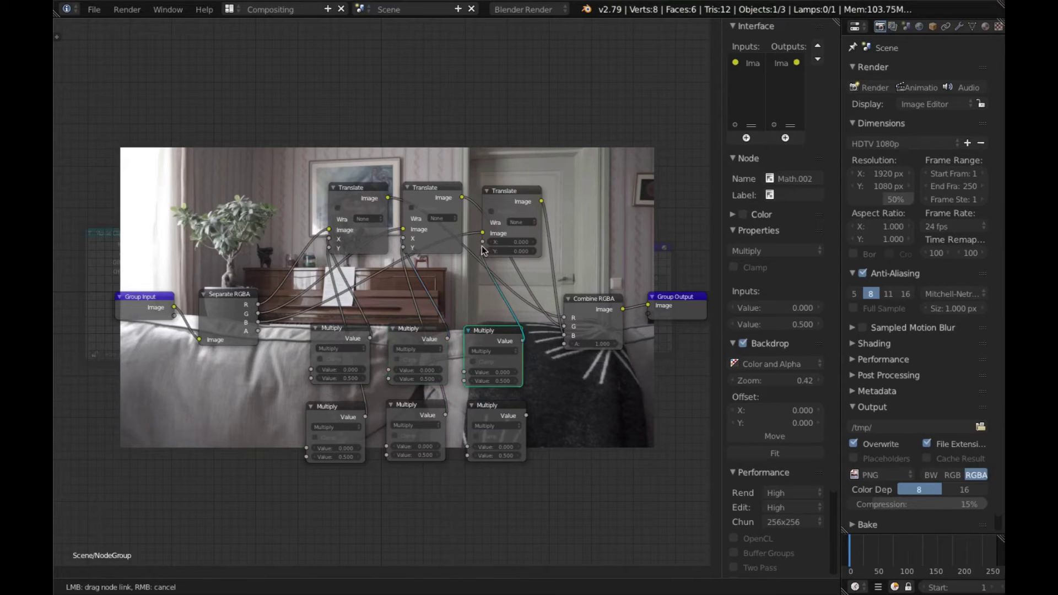
pyautogui.moveTo(522, 341); pyautogui.dragTo(484, 251)
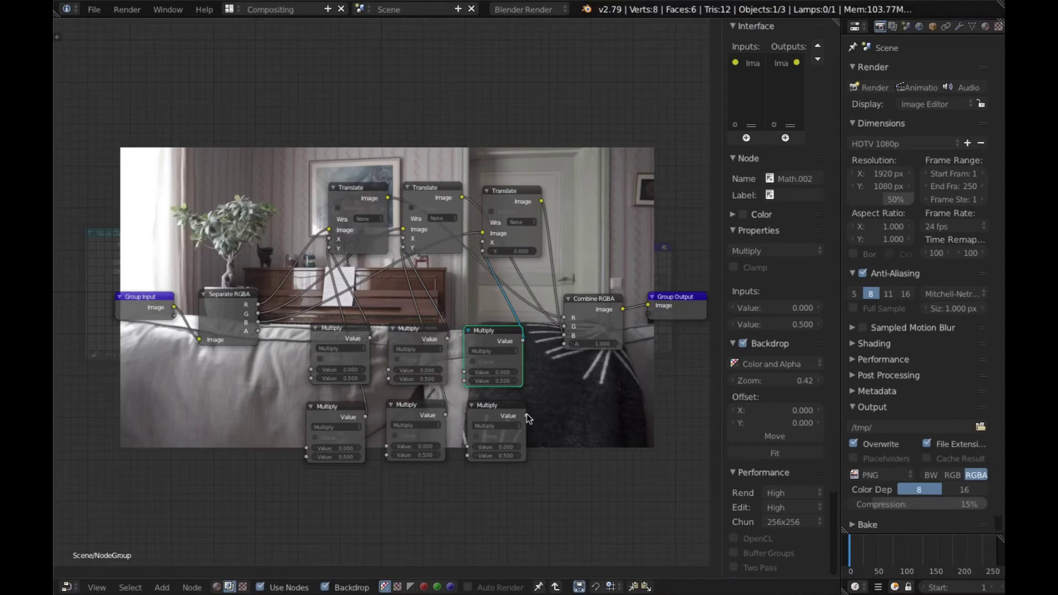
pyautogui.moveTo(526, 416); pyautogui.dragTo(479, 369)
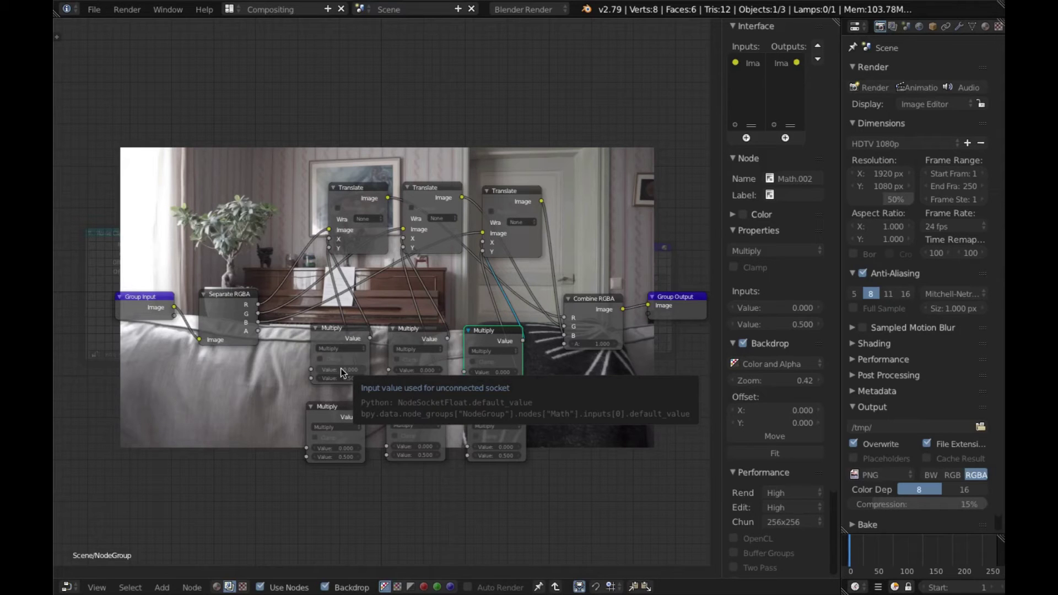
# Step: Insert keyframes on the Multiply nodes' first Value fields with I
pyautogui.press('i')
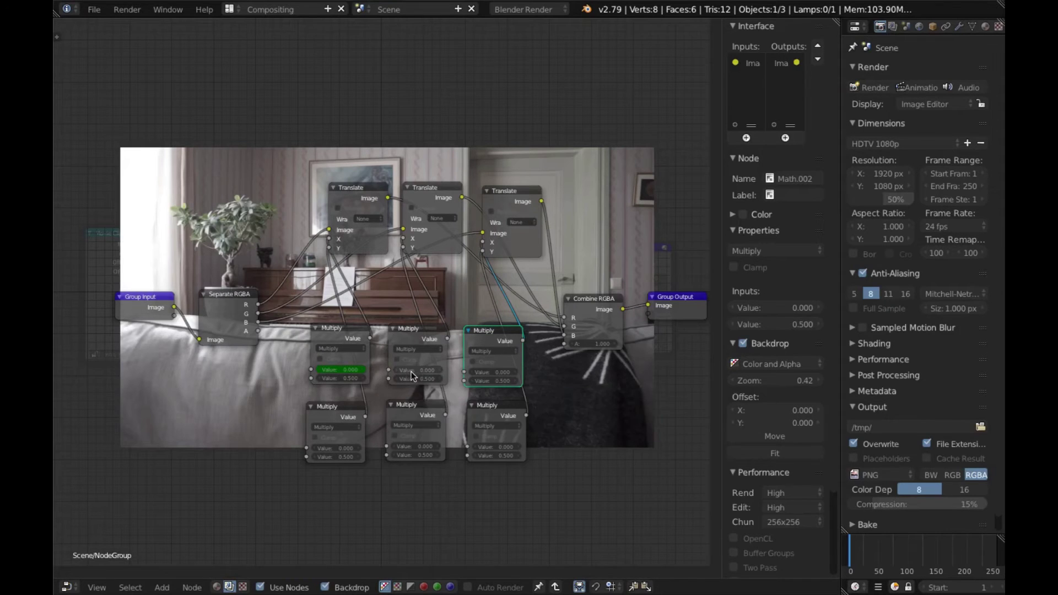
pyautogui.press('i')
pyautogui.press('i')
pyautogui.press('i')
pyautogui.press('i')
pyautogui.press('i')
# Step: Add a Value node to the left of the Multiply nodes
pyautogui.hotkey('shift', 'a')
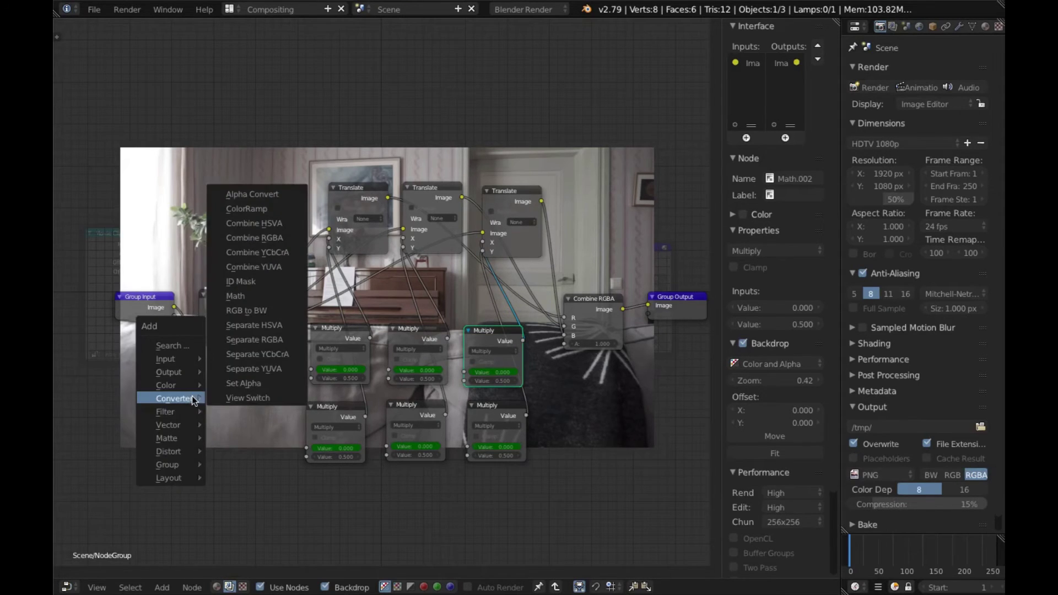
pyautogui.click(254, 339)
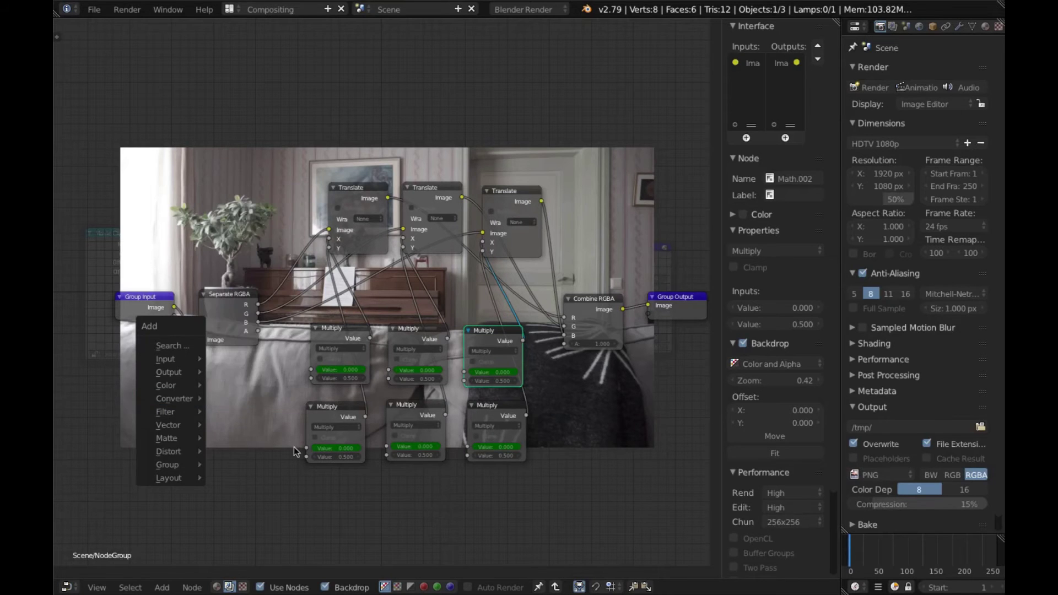
pyautogui.hotkey('shift', 'a')
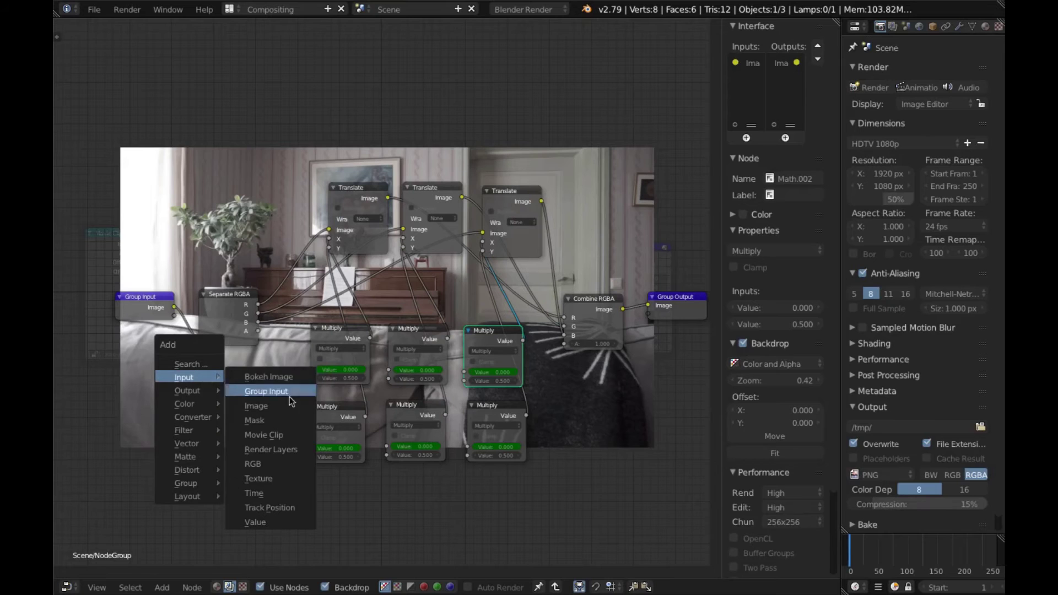
pyautogui.click(265, 522)
pyautogui.click(208, 391)
# Step: Connect the Value node to the second input of all six Multiply nodes
pyautogui.moveTo(250, 406); pyautogui.dragTo(311, 379)
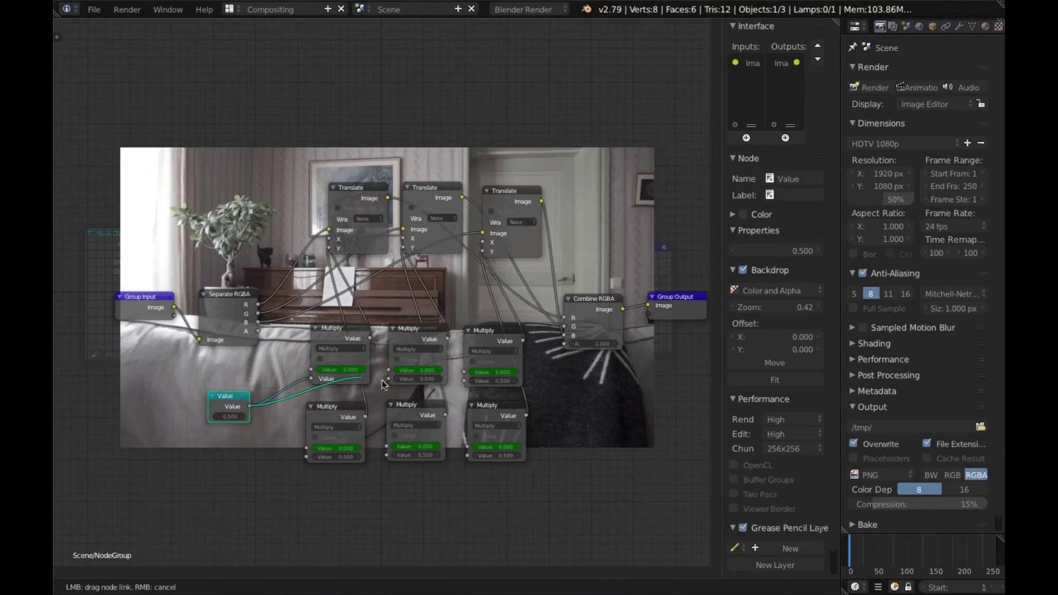
pyautogui.moveTo(250, 405); pyautogui.dragTo(388, 380)
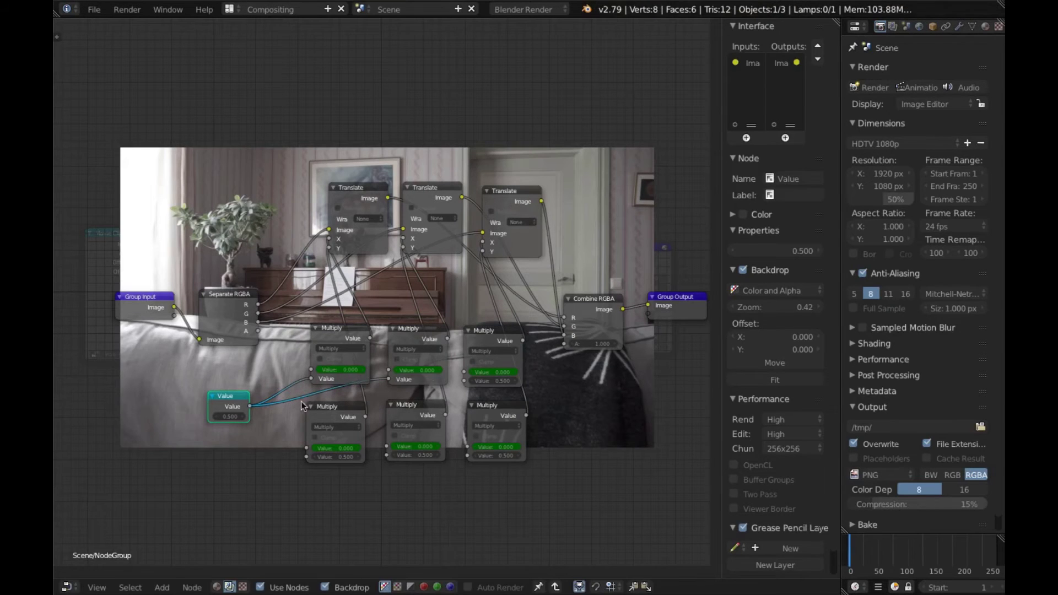
pyautogui.moveTo(342, 401); pyautogui.dragTo(469, 382)
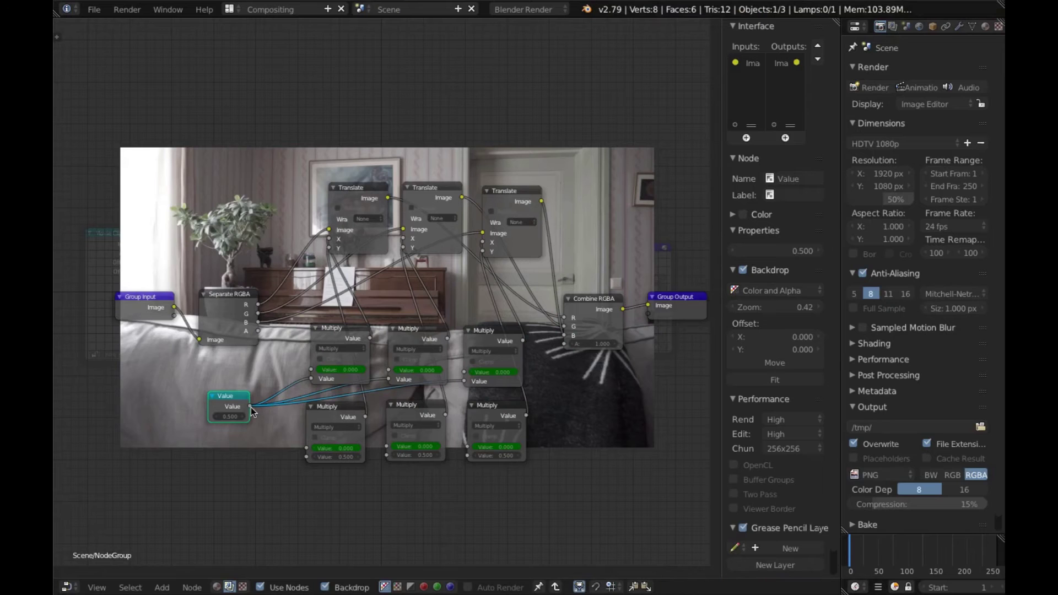
pyautogui.moveTo(252, 411); pyautogui.dragTo(307, 457)
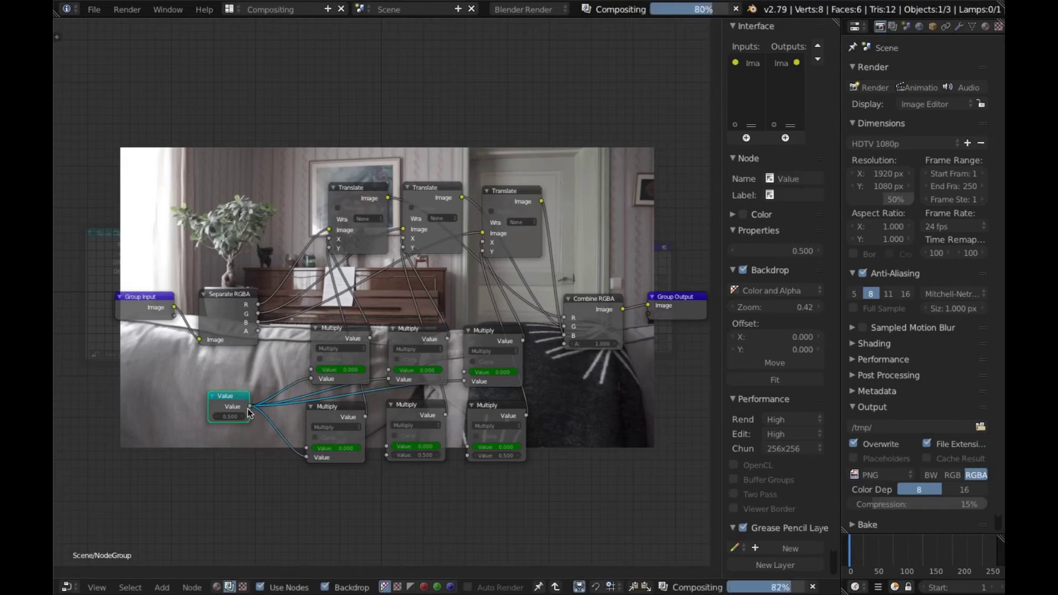
pyautogui.moveTo(252, 412); pyautogui.dragTo(390, 456)
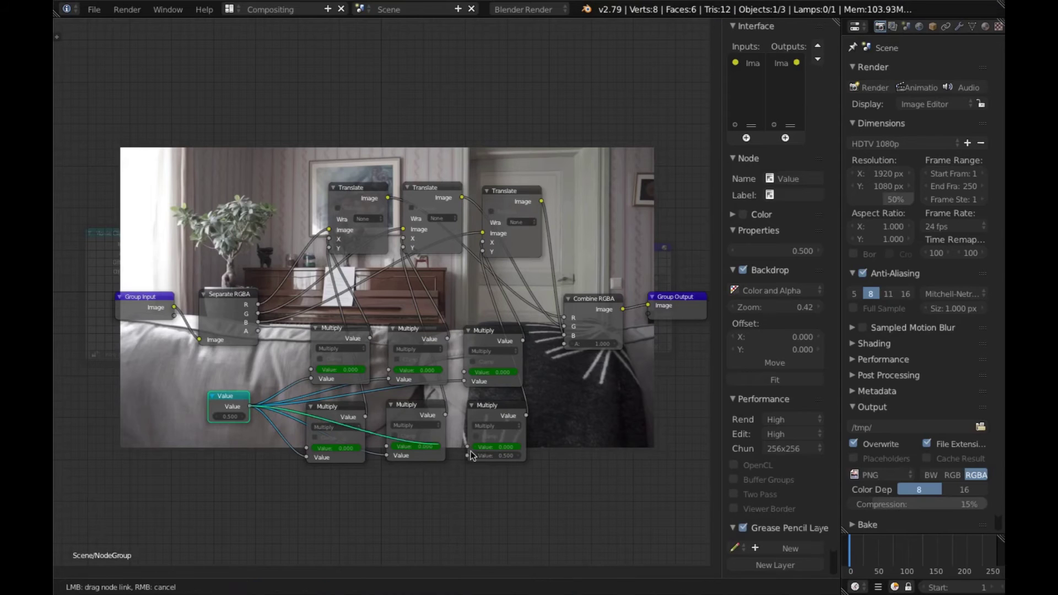
pyautogui.moveTo(252, 410); pyautogui.dragTo(469, 456)
pyautogui.moveTo(476, 407); pyautogui.dragTo(477, 407)
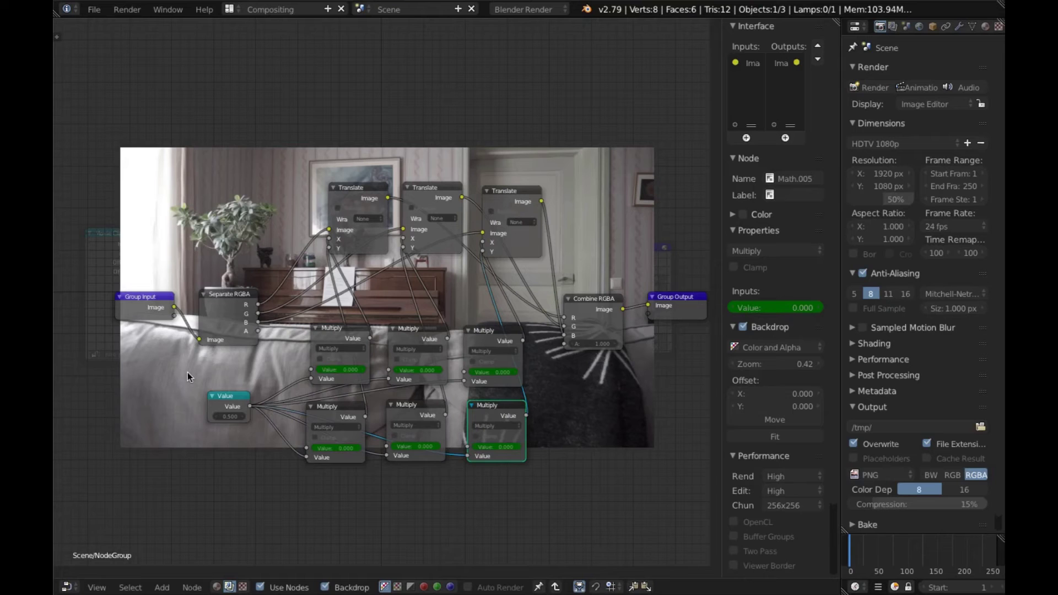
# Step: Enter 0 in the shared Value node's number field
pyautogui.click(230, 417)
pyautogui.press('Return')
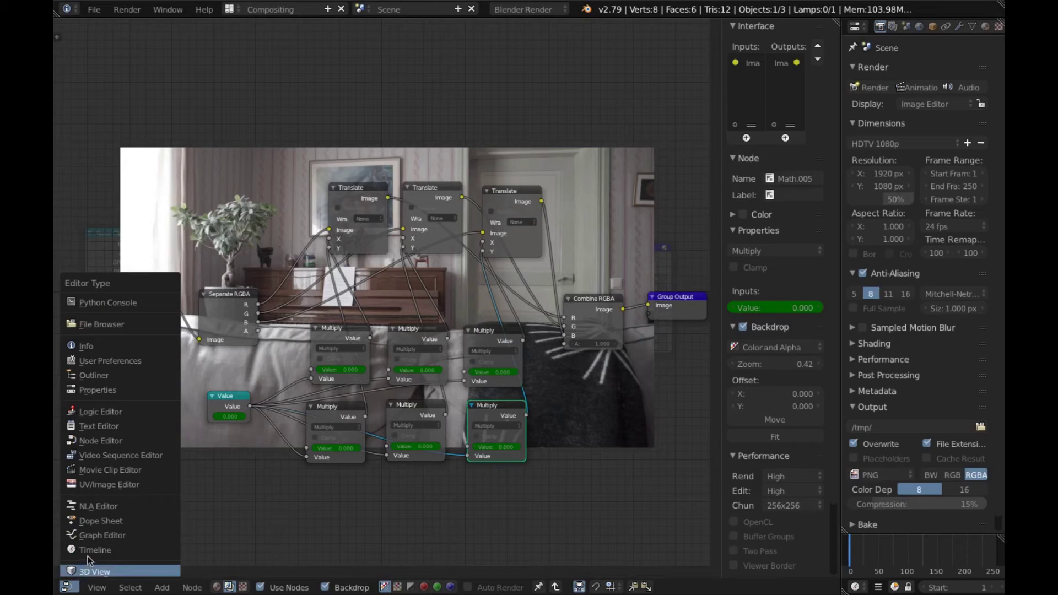
# Step: Switch to the Graph Editor, expand the NodeGroup channels, select curves and show the sidebar
pyautogui.click(93, 535)
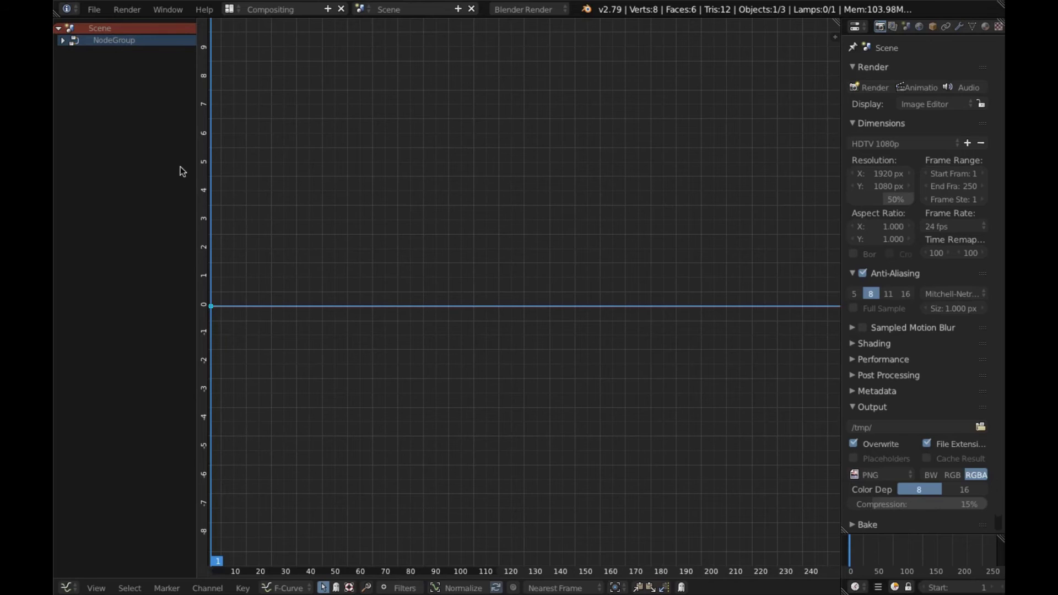
pyautogui.click(63, 41)
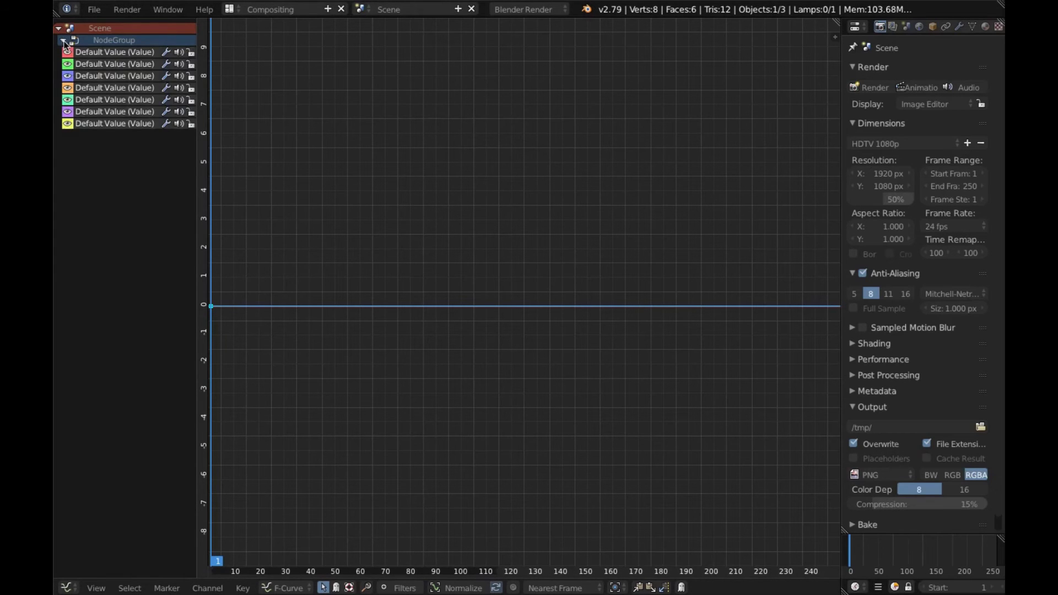
pyautogui.click(87, 51)
pyautogui.click(112, 113)
pyautogui.click(118, 123)
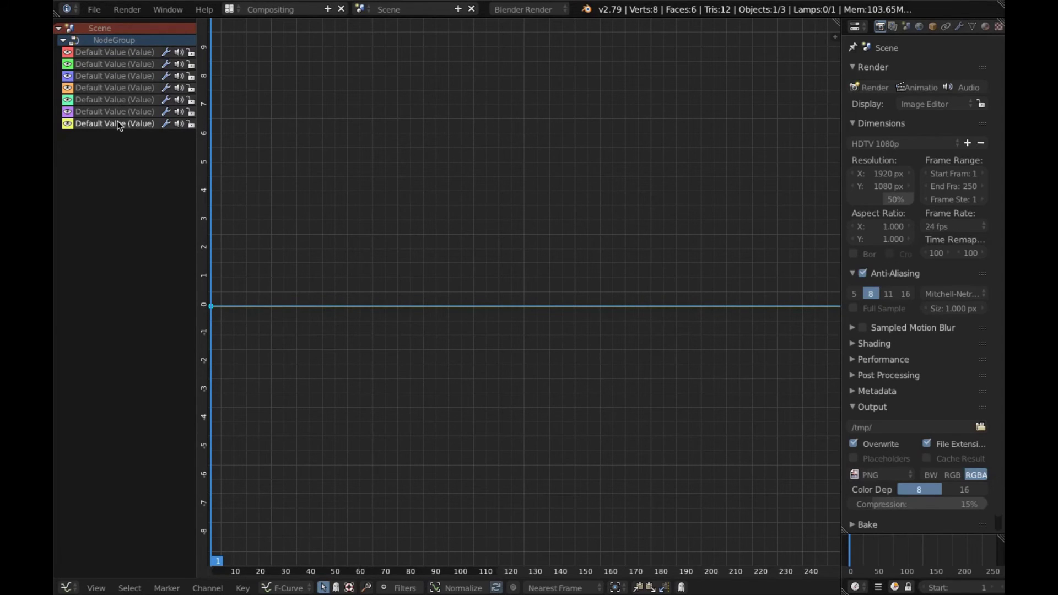
pyautogui.click(122, 54)
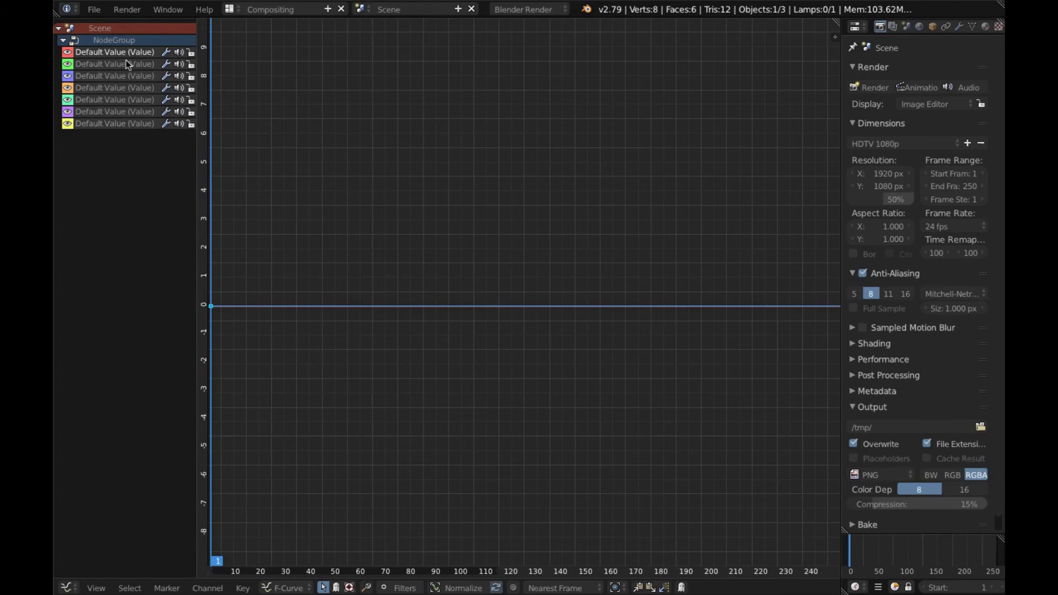
pyautogui.scroll(-2, 450, 215)
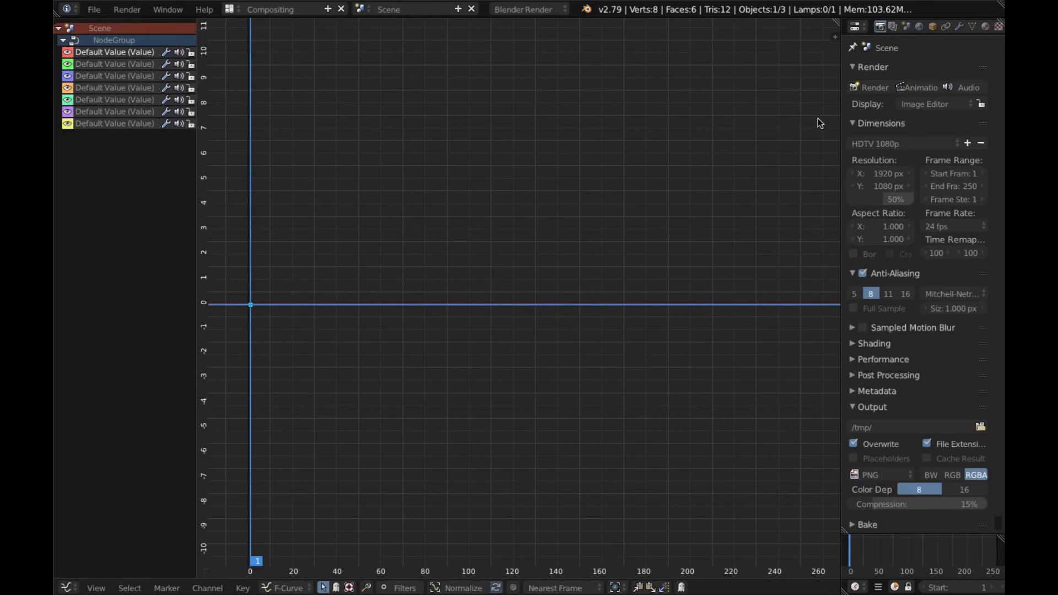
pyautogui.press('n')
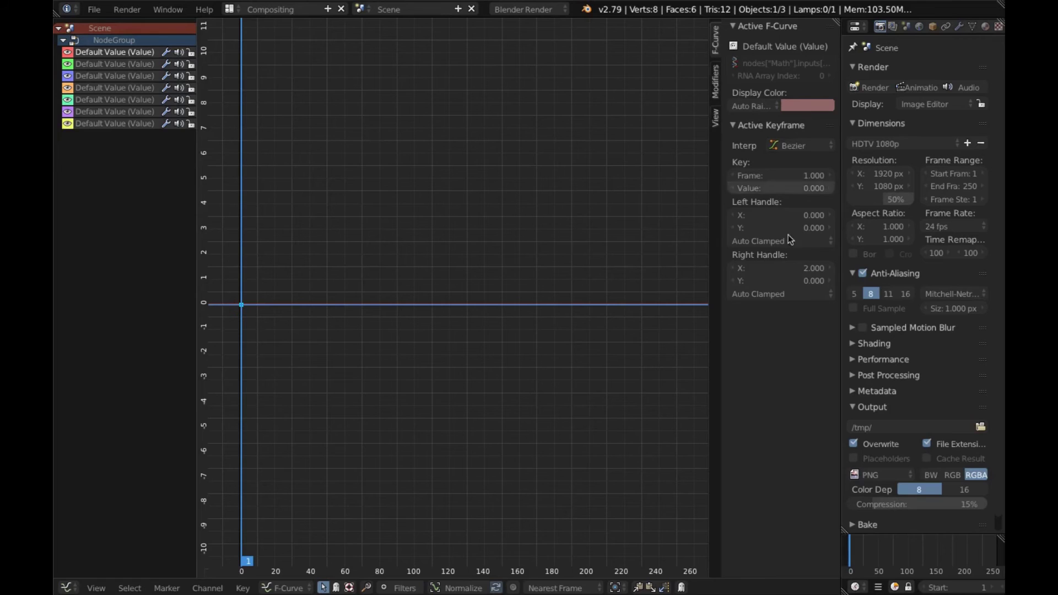
# Step: Add a Noise modifier to the first value channel, copy it, and select the second channel
pyautogui.click(716, 86)
pyautogui.click(796, 48)
pyautogui.click(776, 121)
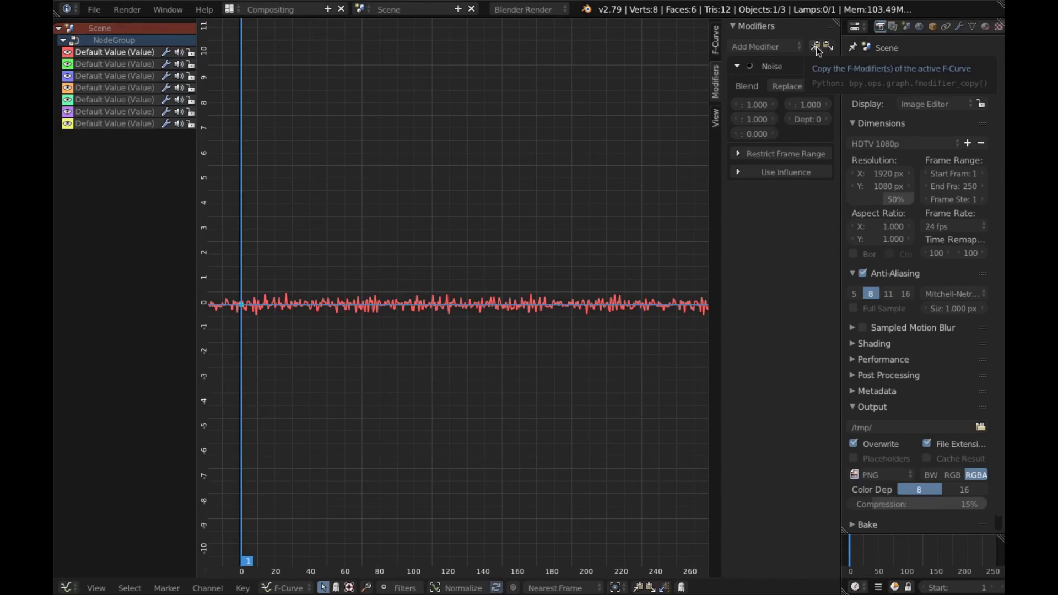
pyautogui.click(816, 46)
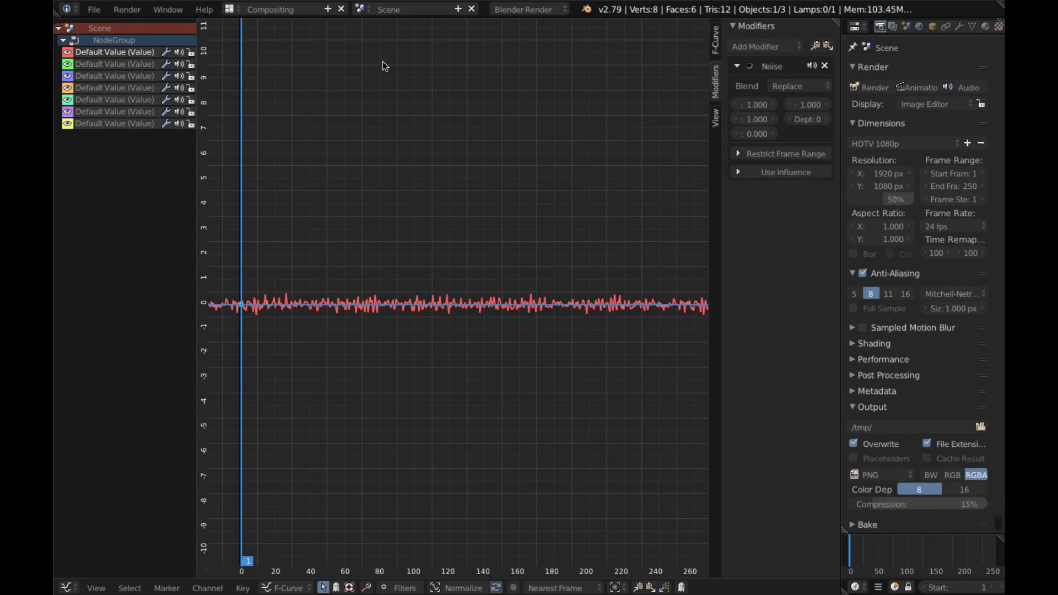
pyautogui.click(124, 67)
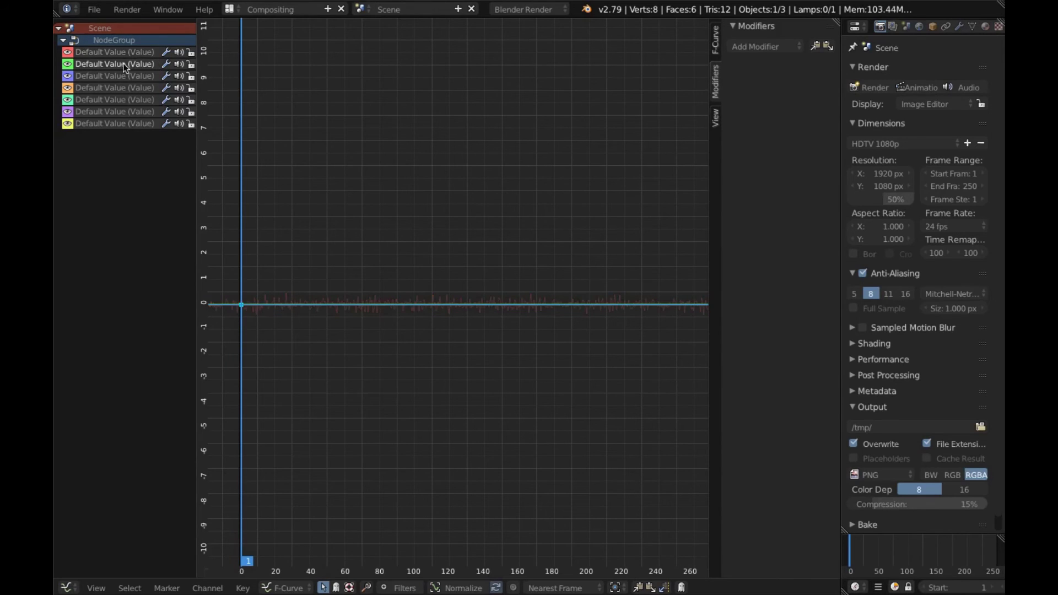
# Step: Paste the noise onto the second and third channels with noise values 2 and 3
pyautogui.click(829, 48)
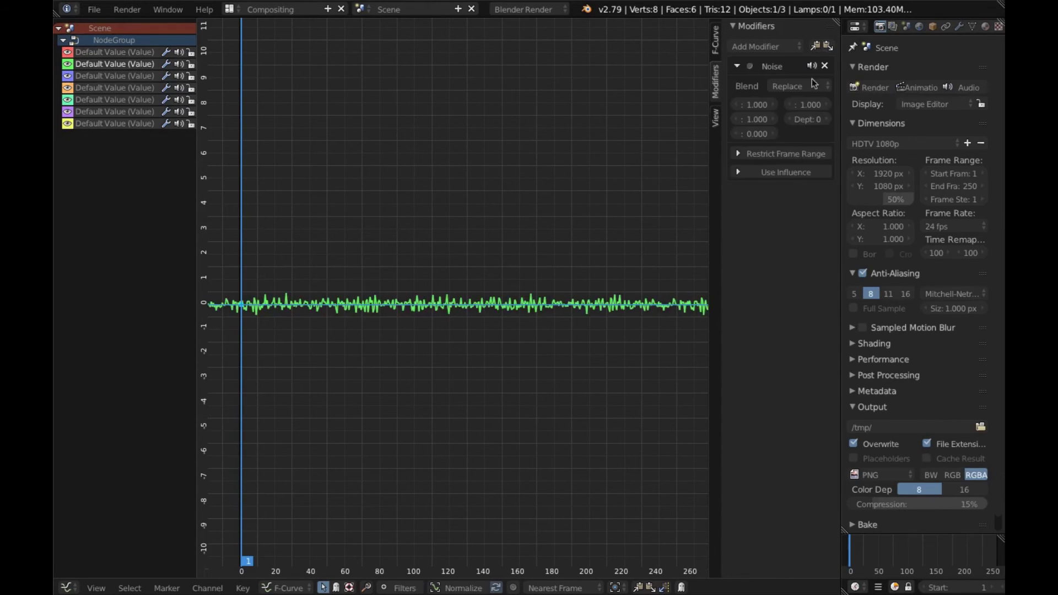
pyautogui.click(814, 105)
pyautogui.write('2.000')
pyautogui.press('Return')
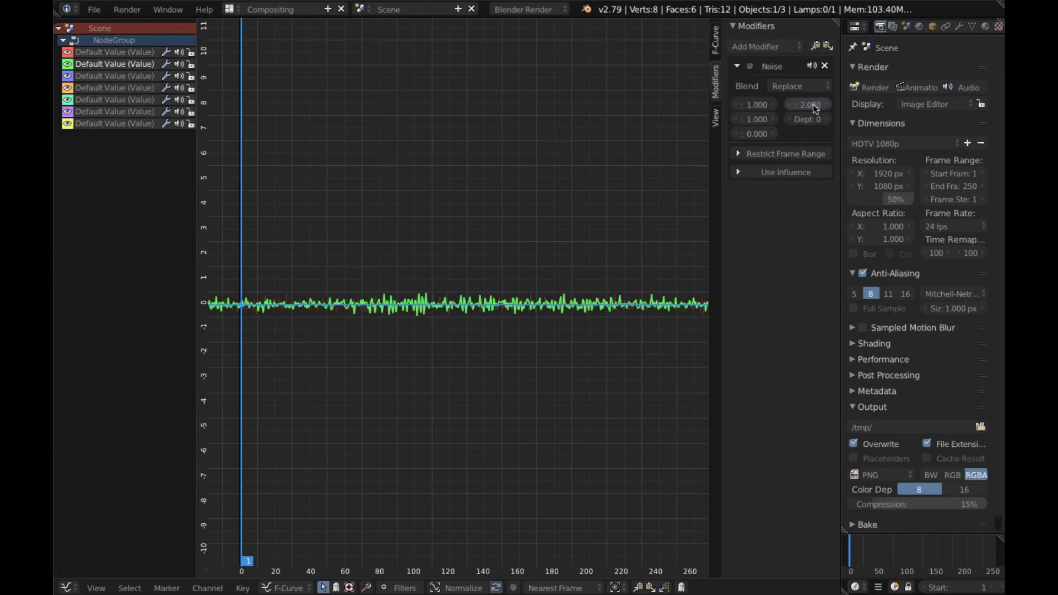
pyautogui.click(142, 76)
pyautogui.click(828, 47)
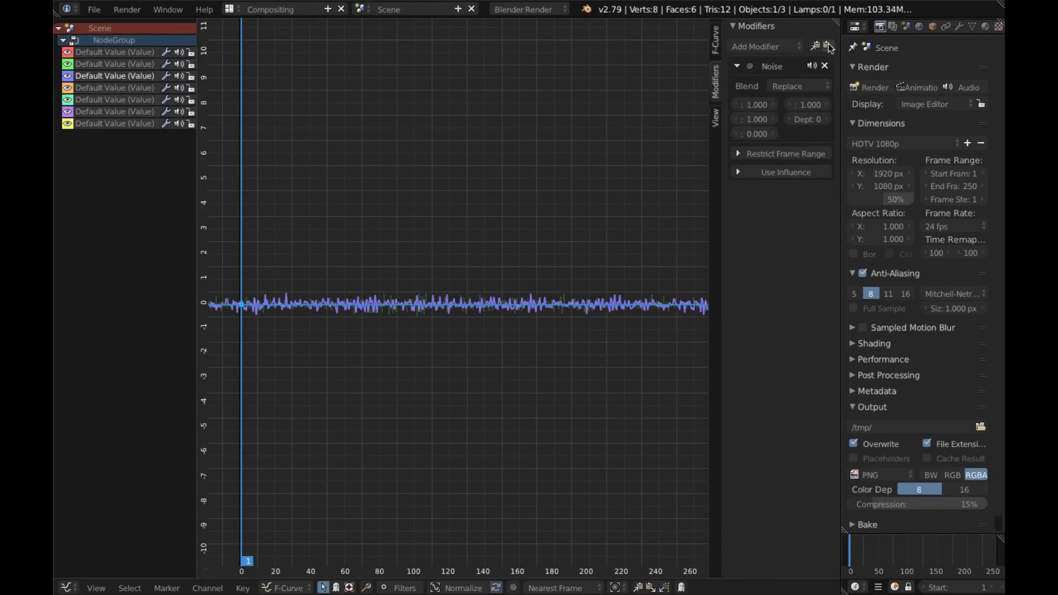
pyautogui.click(806, 105)
pyautogui.write('3')
pyautogui.press('Return')
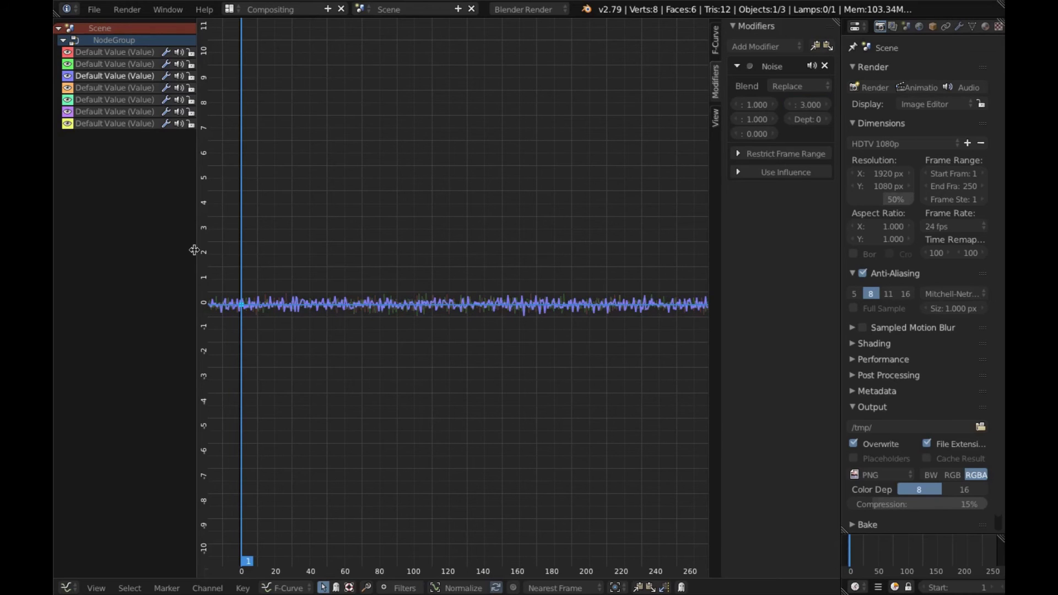
# Step: Paste the noise onto the orange fourth and fifth channels with noise values 4 and 5
pyautogui.click(96, 90)
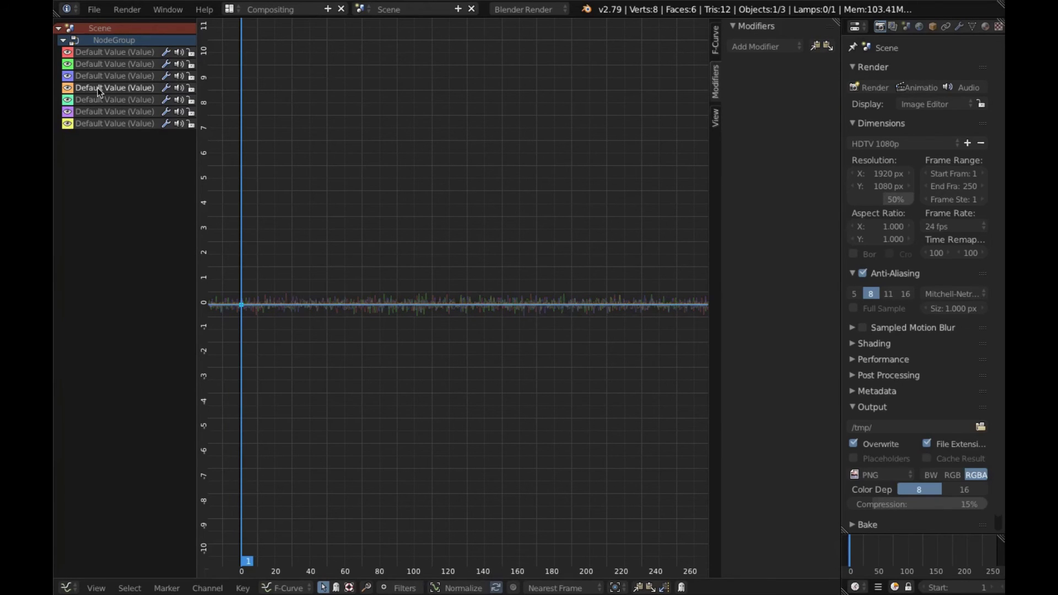
pyautogui.click(829, 46)
pyautogui.click(807, 105)
pyautogui.write('4')
pyautogui.press('Return')
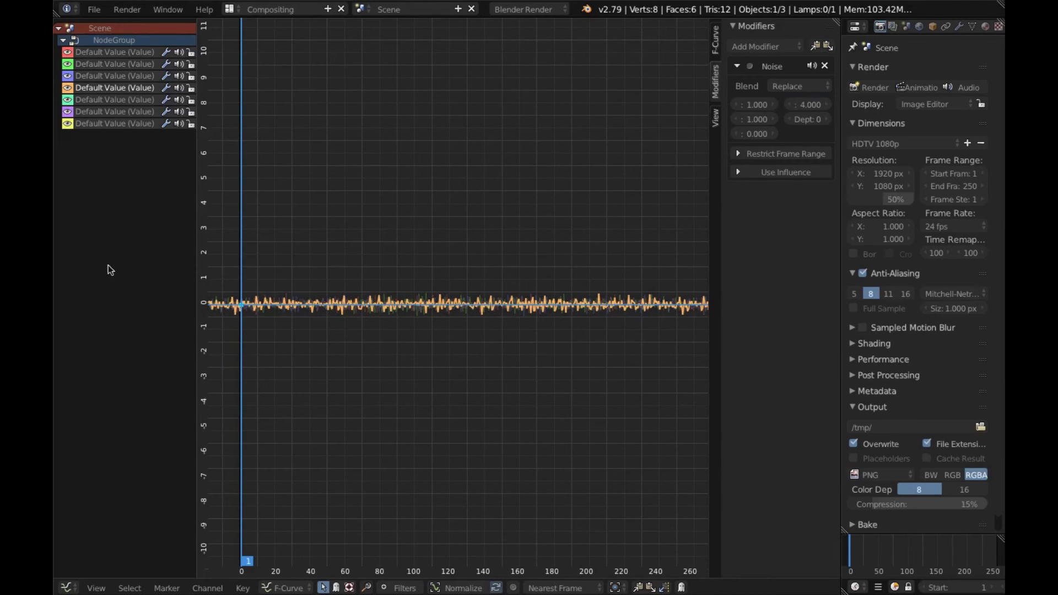
pyautogui.click(135, 100)
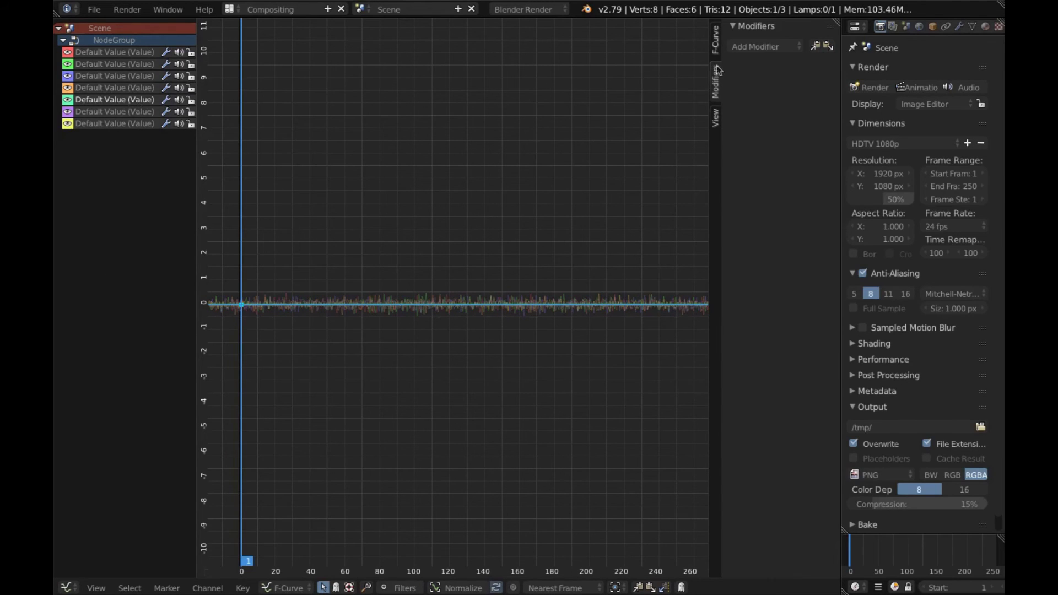
pyautogui.click(828, 47)
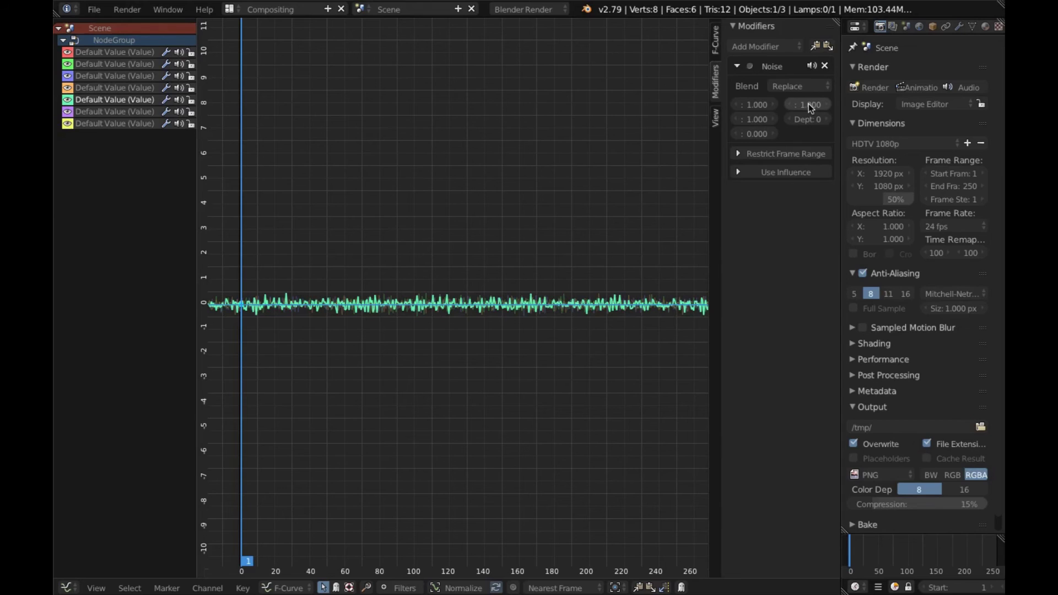
pyautogui.click(809, 104)
pyautogui.write('5')
pyautogui.press('Return')
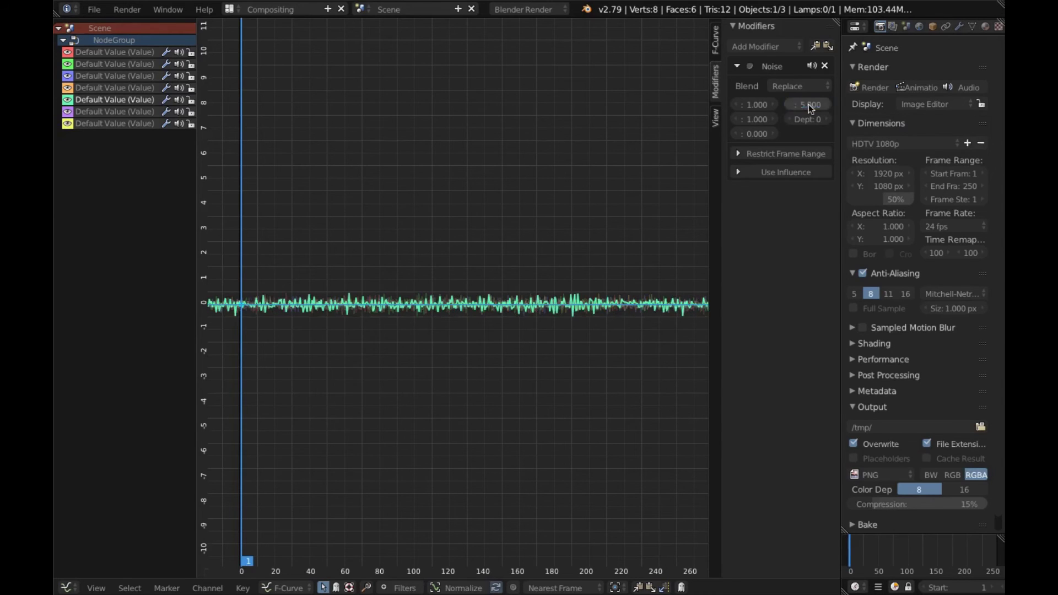
# Step: Select the purple sixth value channel and set its noise value
pyautogui.click(114, 112)
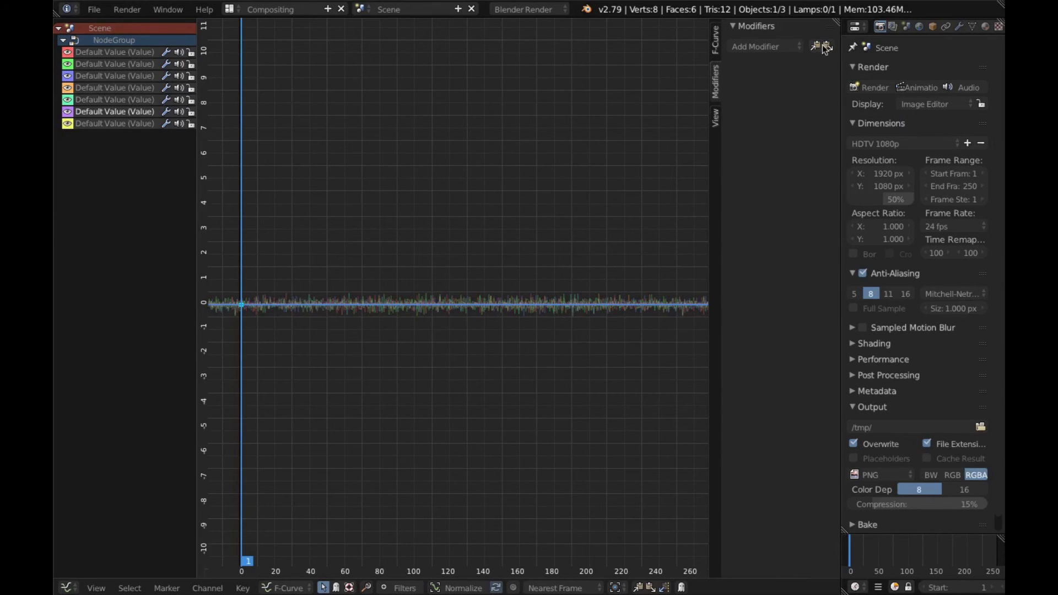
pyautogui.click(810, 105)
pyautogui.write('5')
pyautogui.press('Return')
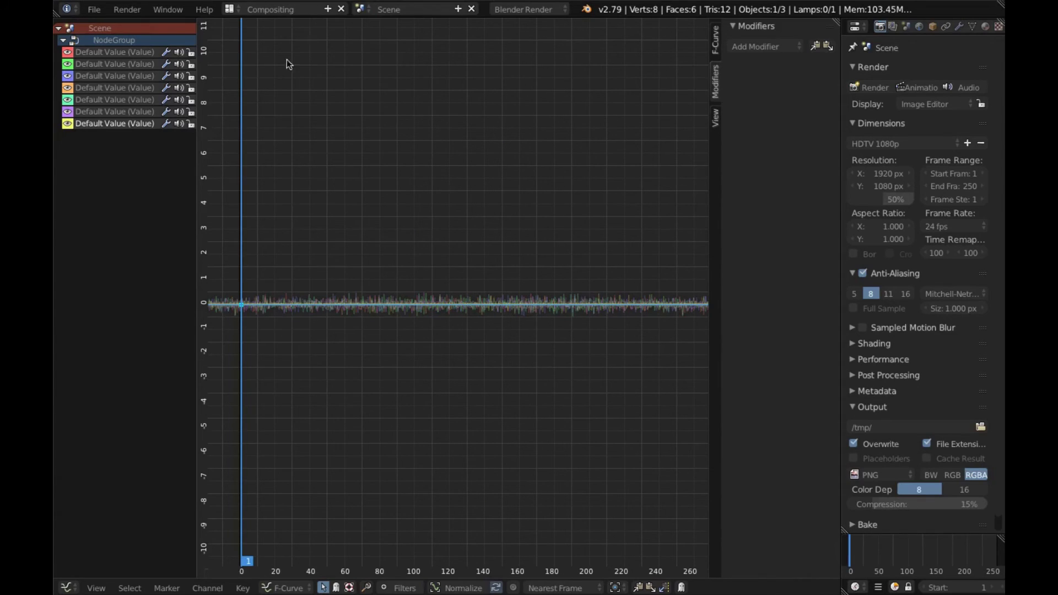
# Step: Switch the area back to the Node Editor and enter a larger shared Value amplitude
pyautogui.click(67, 589)
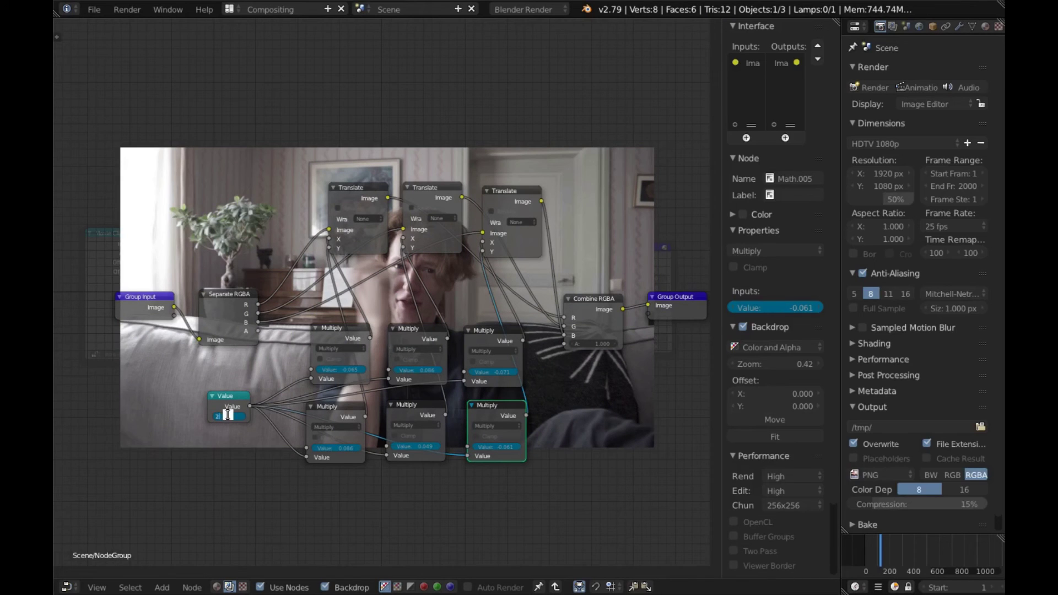
pyautogui.press('Return')
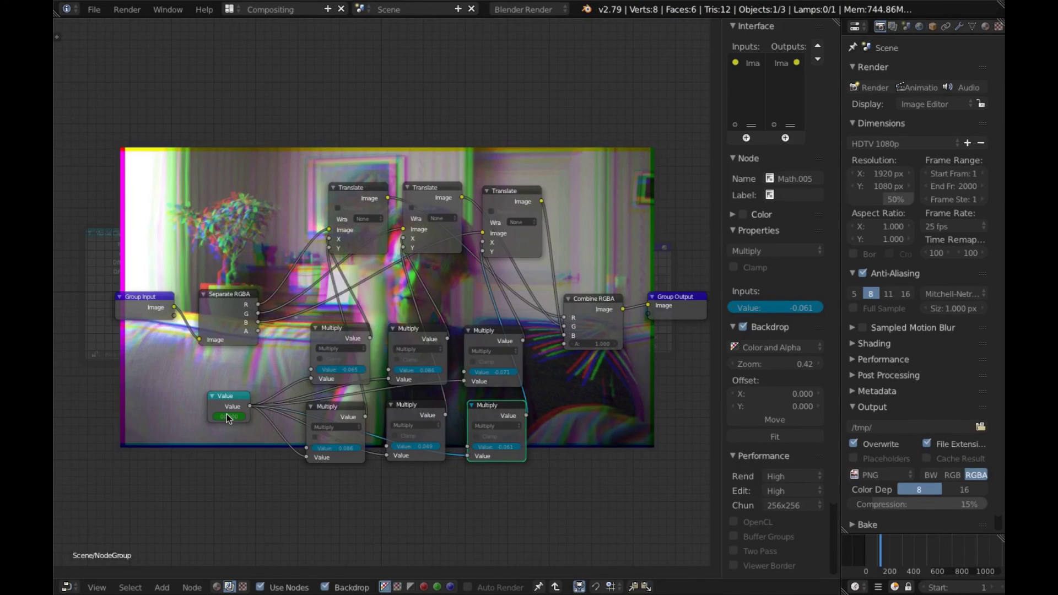
# Step: Click away from the Value field to leave it
pyautogui.click(229, 419)
pyautogui.scroll(-5, 959, 589)
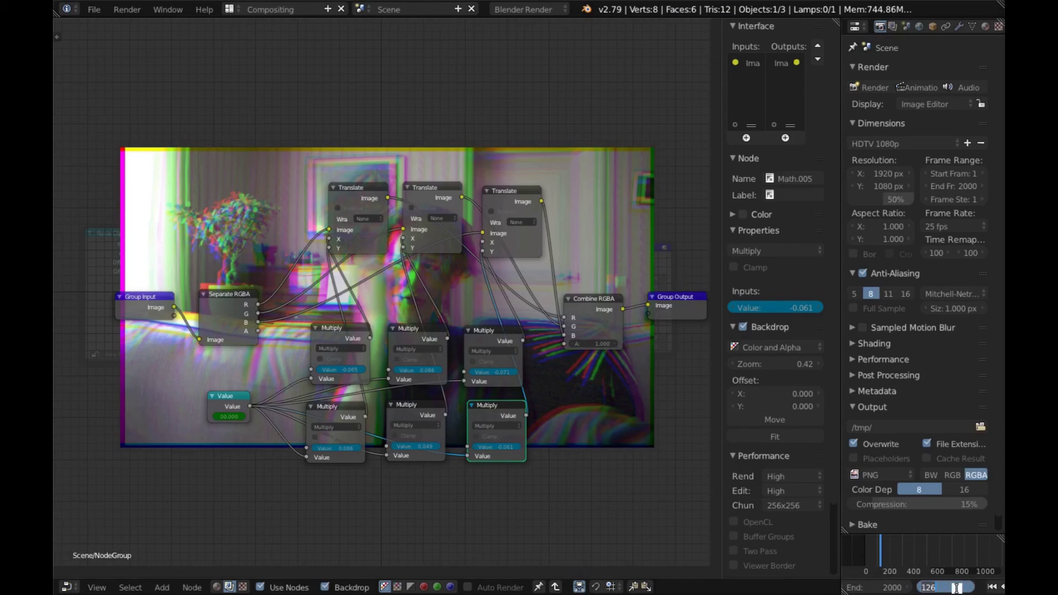